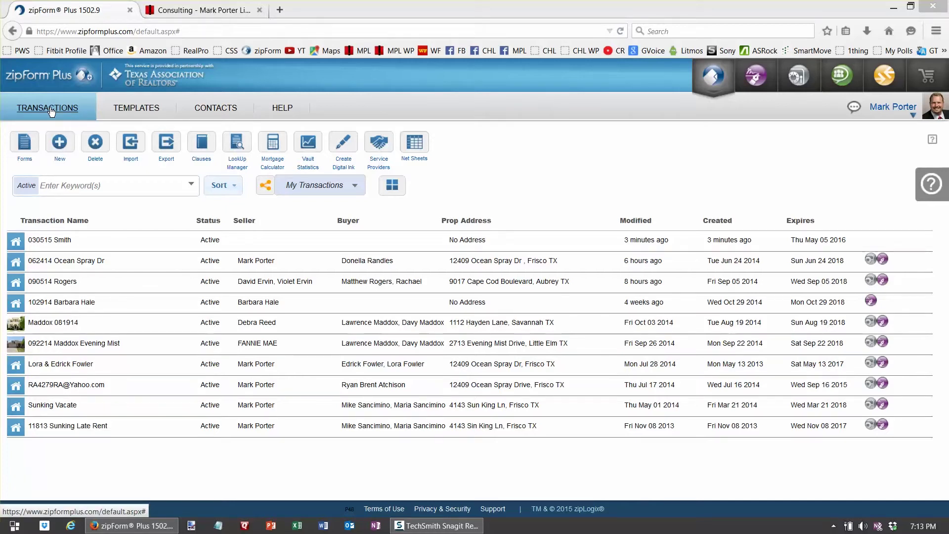
# Step: Switch to the Templates list, which holds only the Listing Template
pyautogui.click(123, 107)
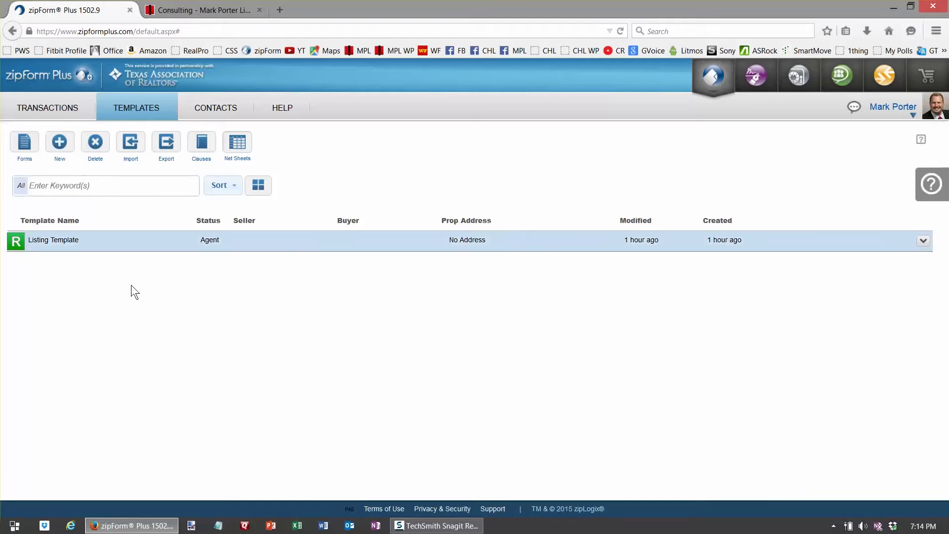
# Step: Create and save a Residential Purchase template named 'Buyer Template'
pyautogui.click(64, 141)
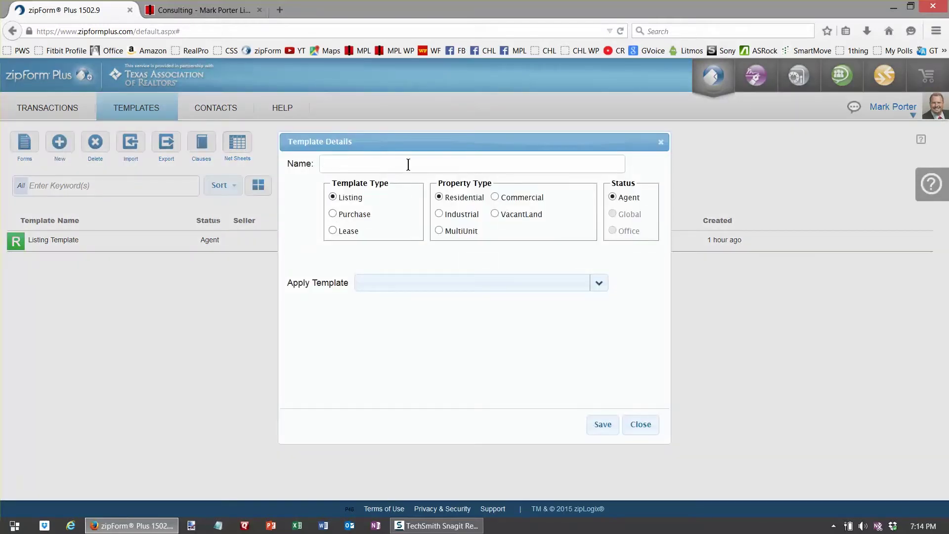
pyautogui.write('Buyer Template')
pyautogui.click(359, 214)
pyautogui.click(606, 425)
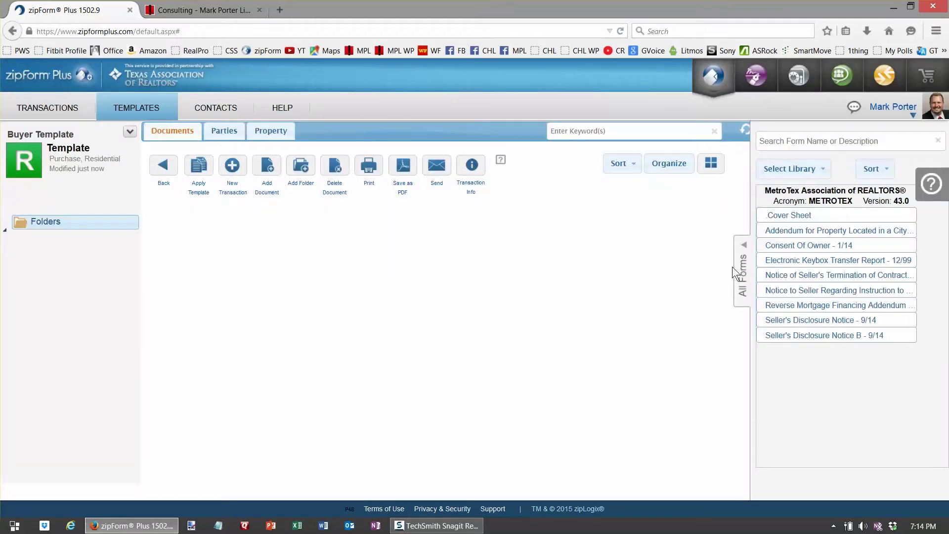
# Step: Add the NTREIS Cover Sheet from the NTREIS library, then switch the library to TARRES
pyautogui.click(823, 170)
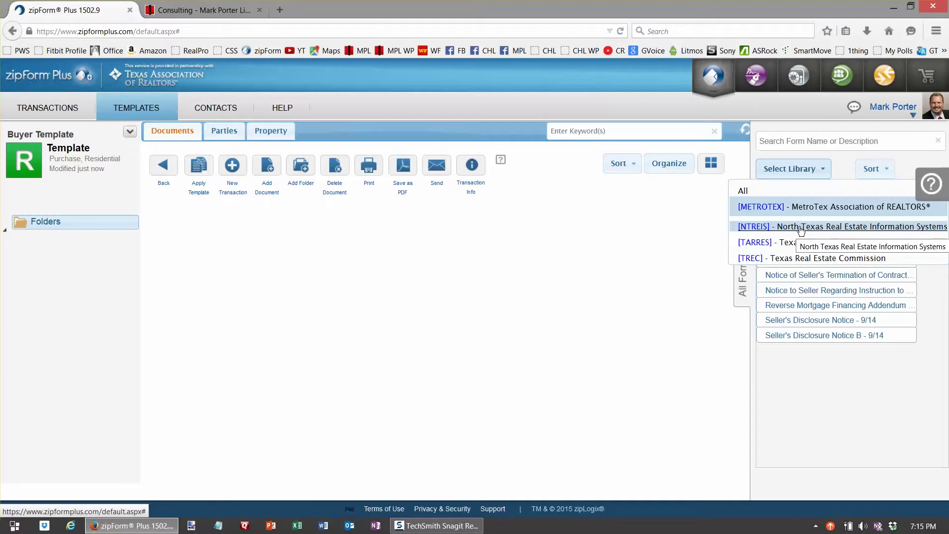
pyautogui.click(801, 230)
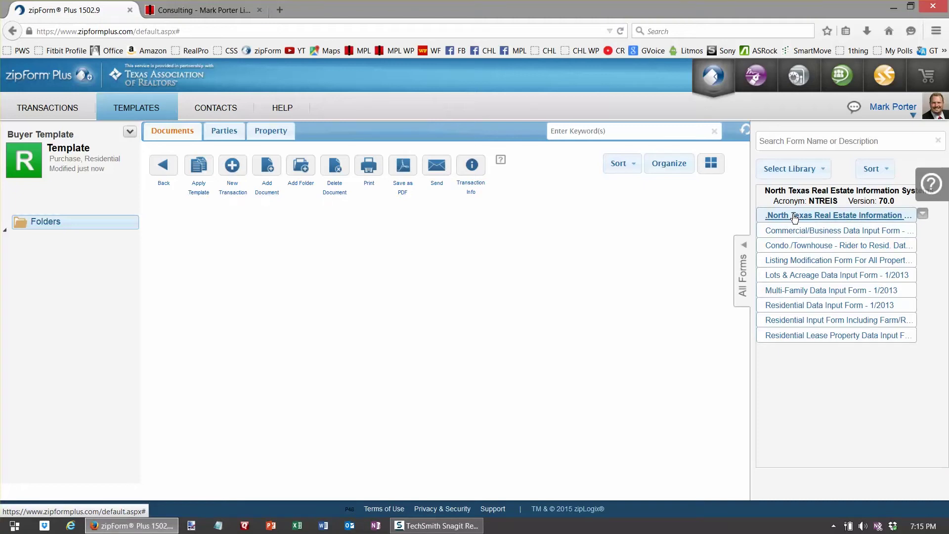
pyautogui.click(793, 216)
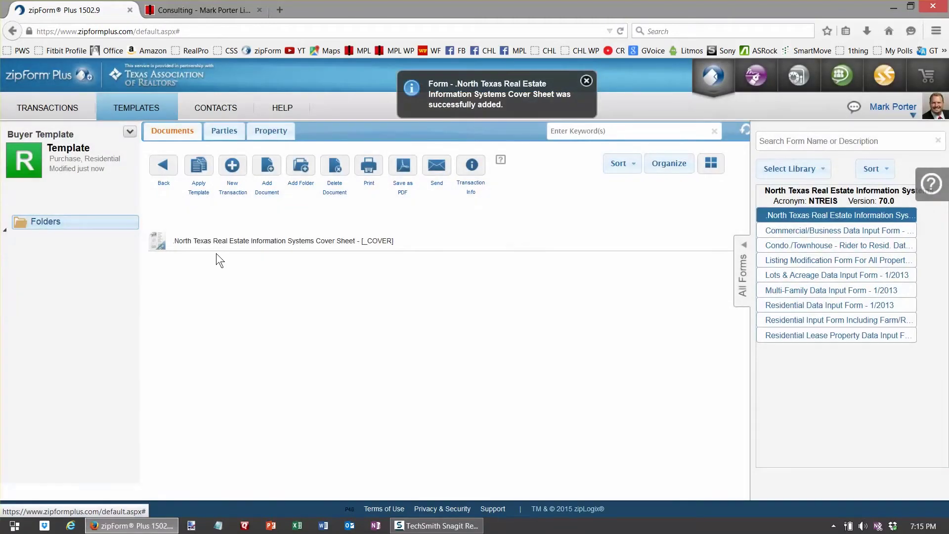
pyautogui.click(780, 171)
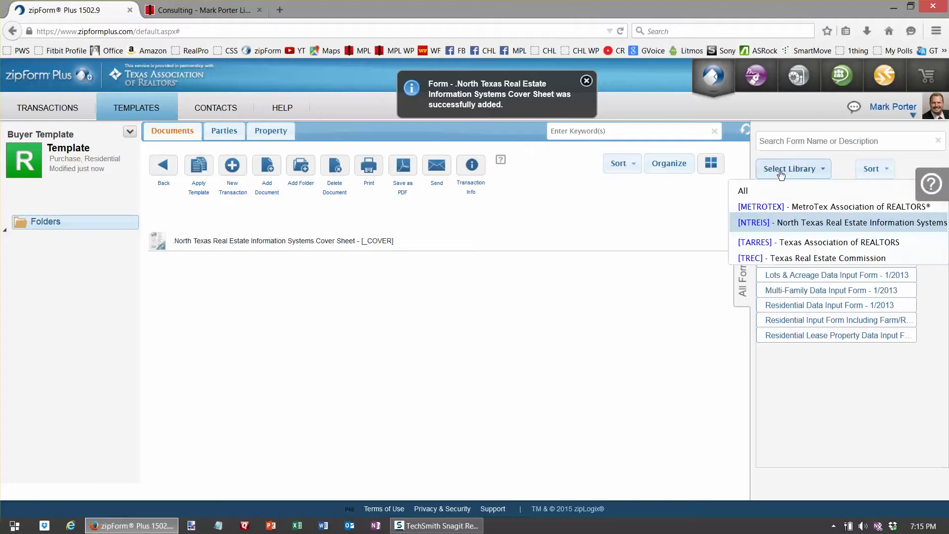
pyautogui.click(775, 242)
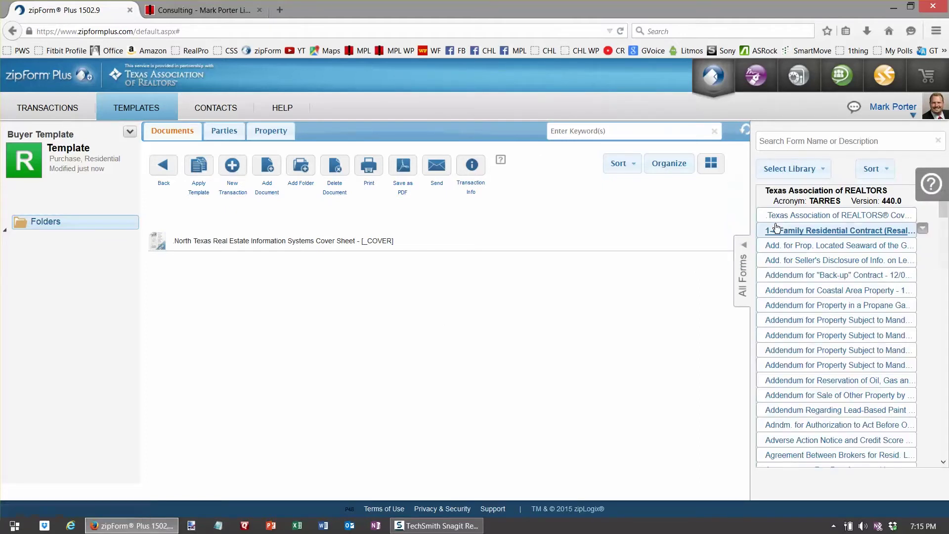
# Step: Search forms for 'rep', add the Resid. Buyer/Tenant Rep. Agreement (TAR-1501), and open it
pyautogui.click(784, 137)
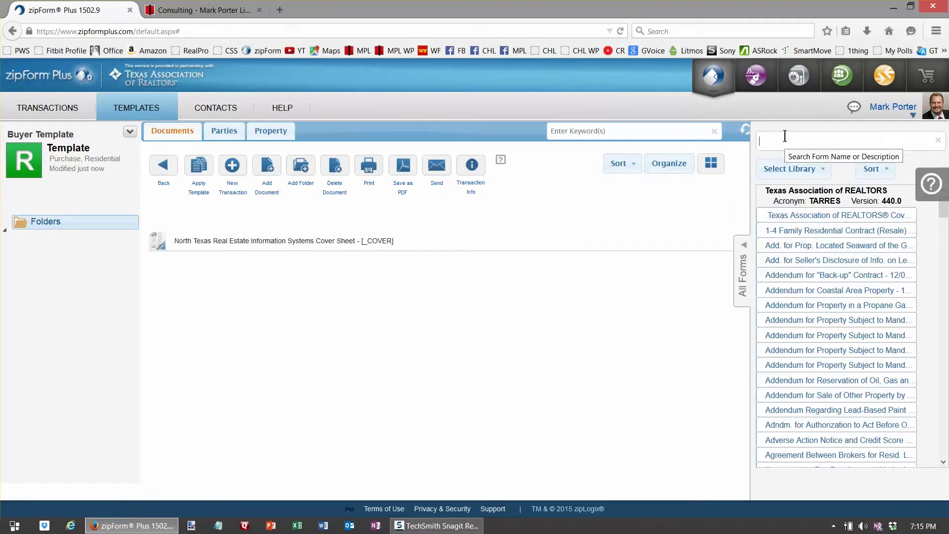
pyautogui.write('repre')
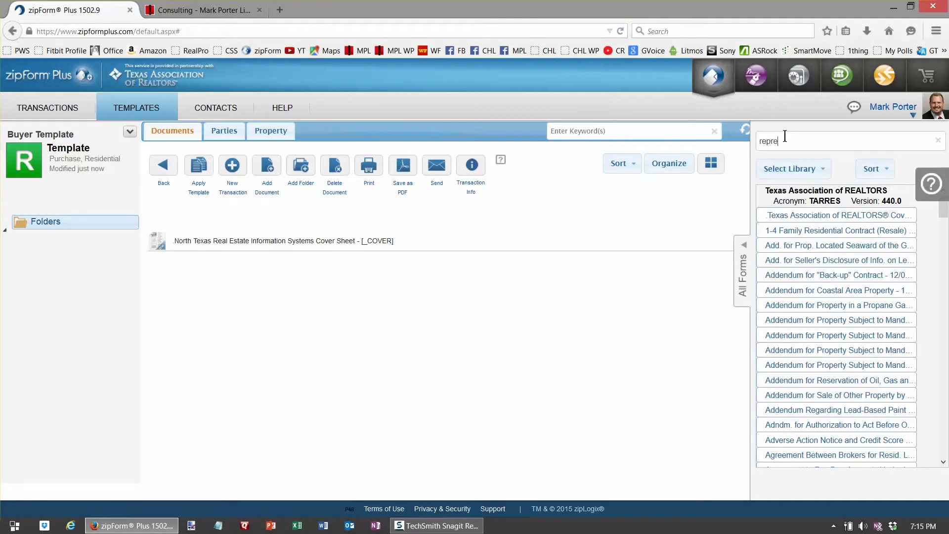
pyautogui.write('s')
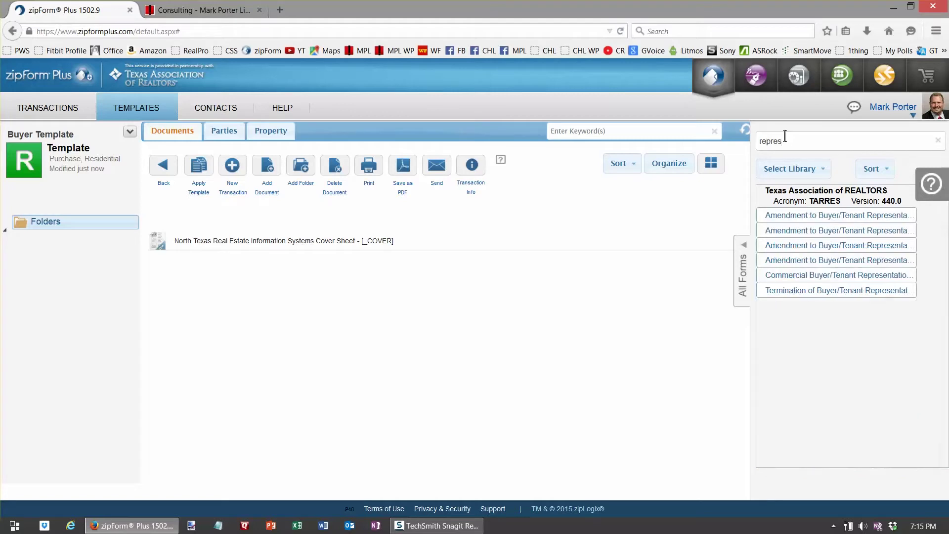
pyautogui.press('BackSpace')
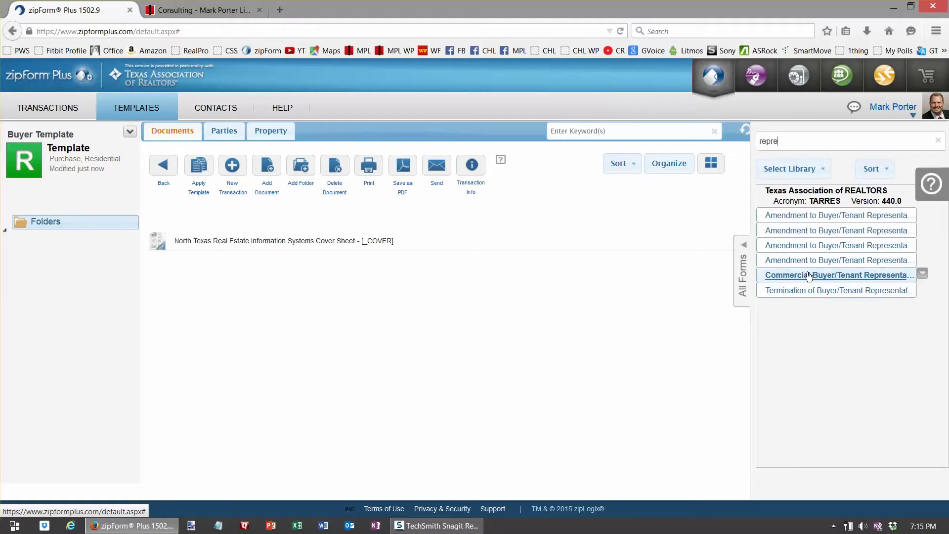
pyautogui.press('BackSpace')
pyautogui.press('BackSpace')
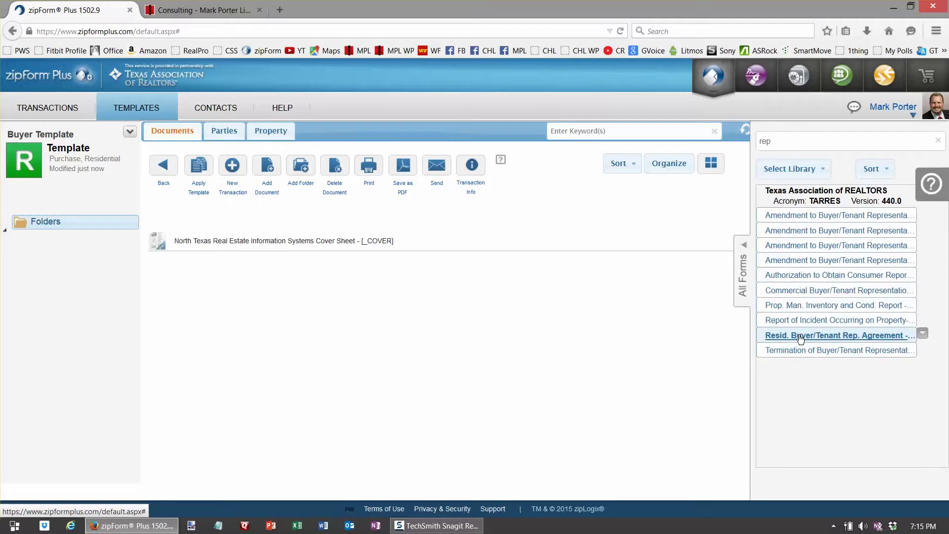
pyautogui.click(800, 335)
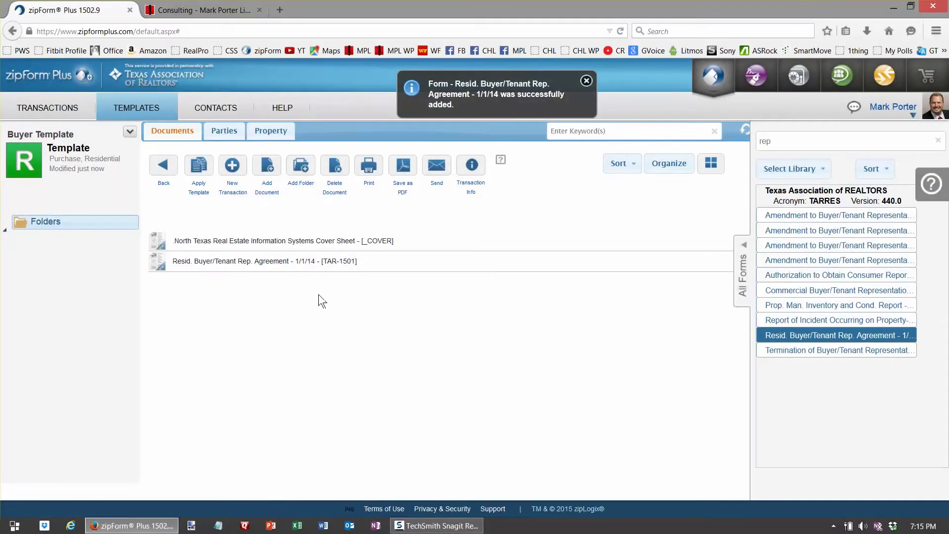
pyautogui.doubleClick(277, 261)
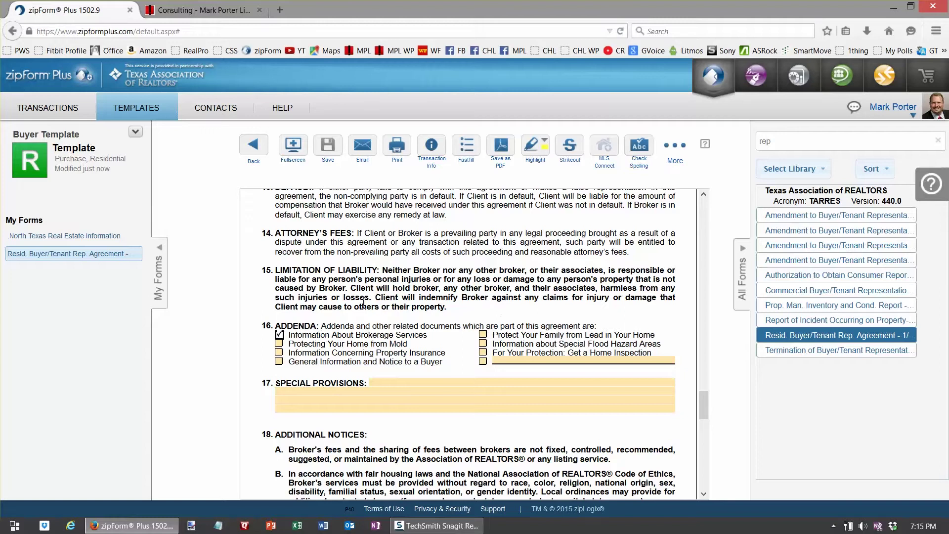
# Step: In section 16, tick the mold, property insurance, buyer notice, lead and home inspection addenda
pyautogui.click(279, 344)
pyautogui.click(279, 352)
pyautogui.click(278, 361)
pyautogui.click(483, 335)
pyautogui.click(482, 352)
pyautogui.click(323, 526)
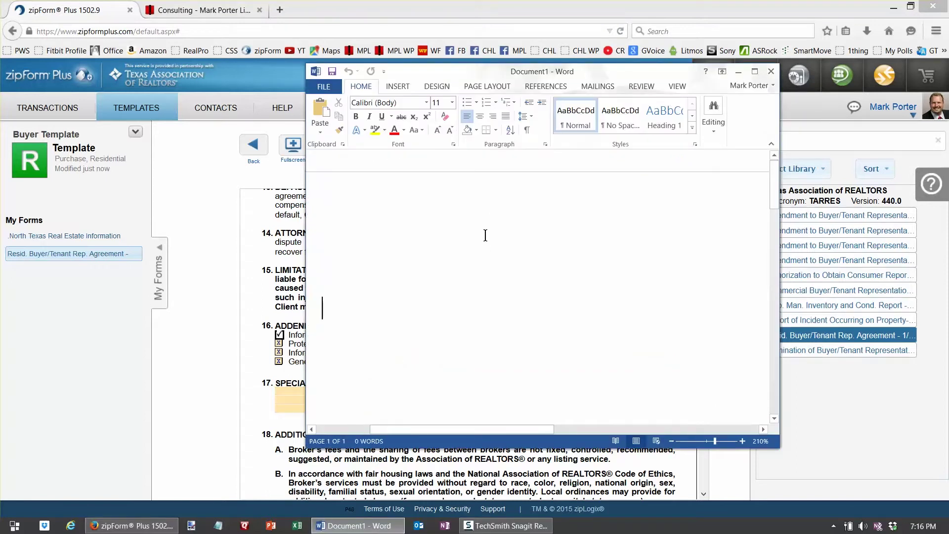
# Step: Paste the agreement screenshot into a new Word document docked on the left half
pyautogui.hotkey('ctrl', 'v')
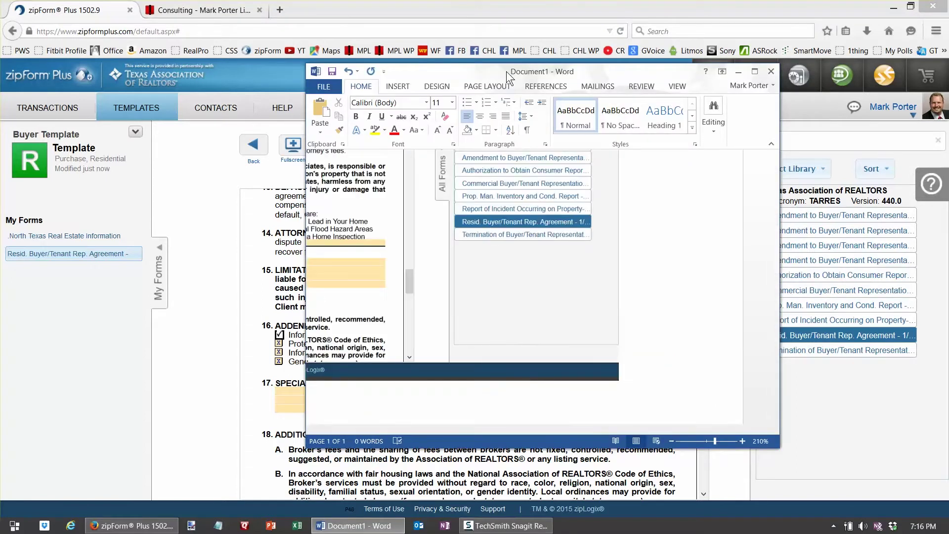
pyautogui.press('super+Left')
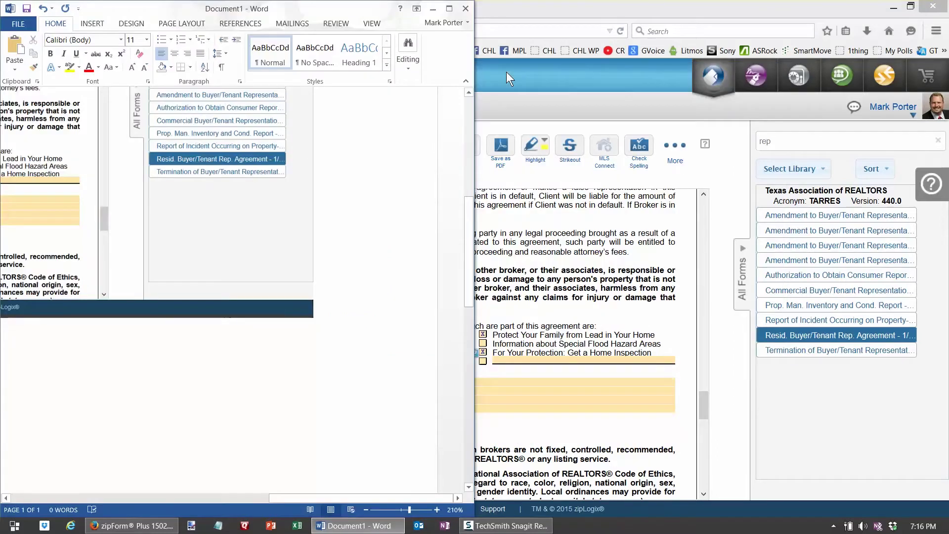
pyautogui.moveTo(278, 495); pyautogui.dragTo(149, 477)
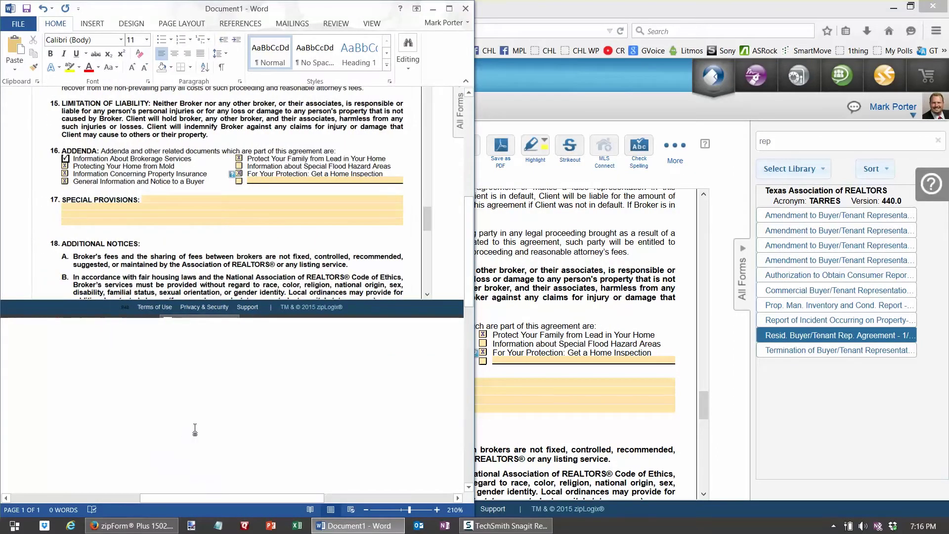
pyautogui.scroll(4, 195, 428)
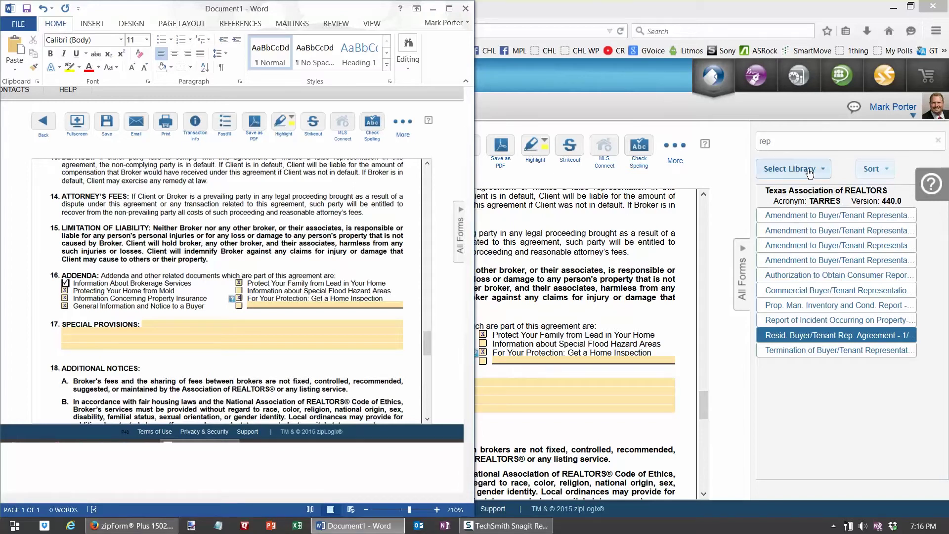
pyautogui.click(790, 142)
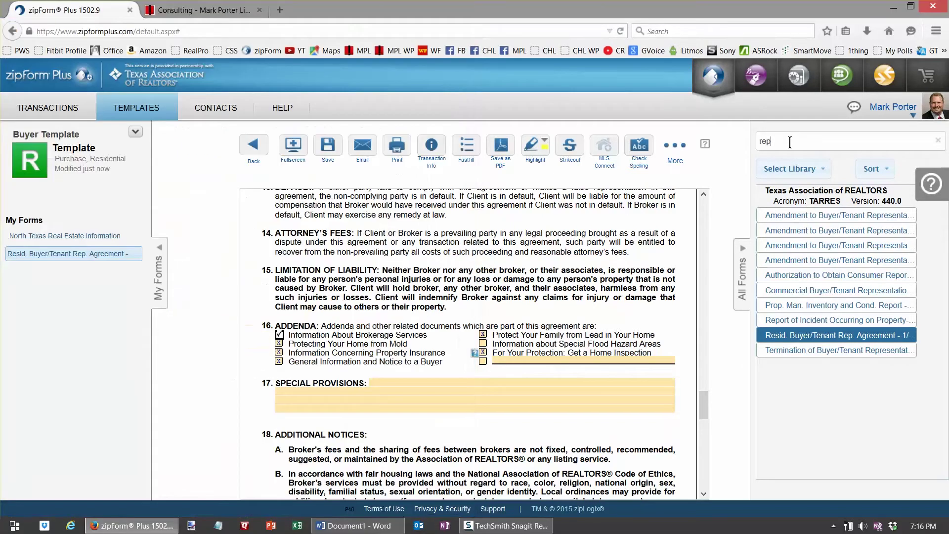
# Step: Add the Information About Brokerage Services (Buyer/Tenant) and Protecting Your Home from Mold forms
pyautogui.moveTo(789, 141); pyautogui.dragTo(743, 135)
pyautogui.write('infor')
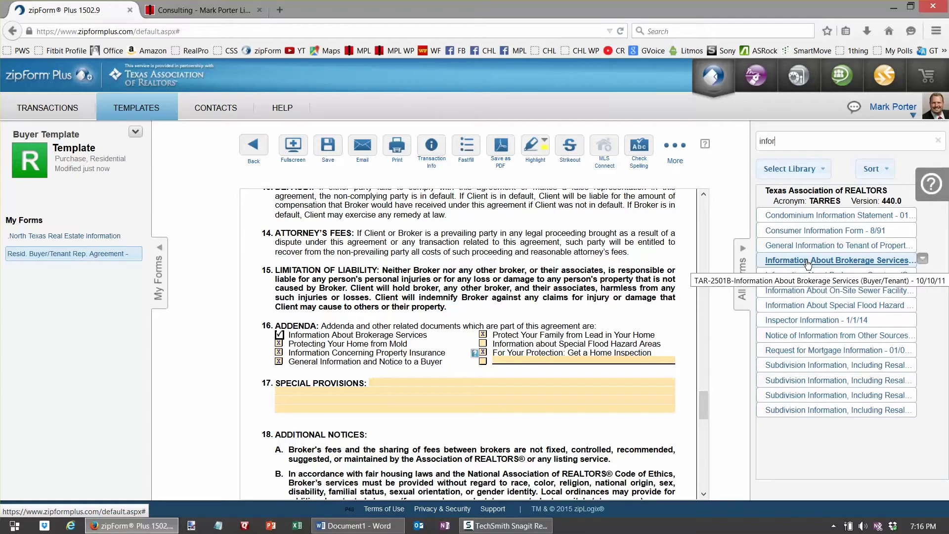
pyautogui.doubleClick(808, 260)
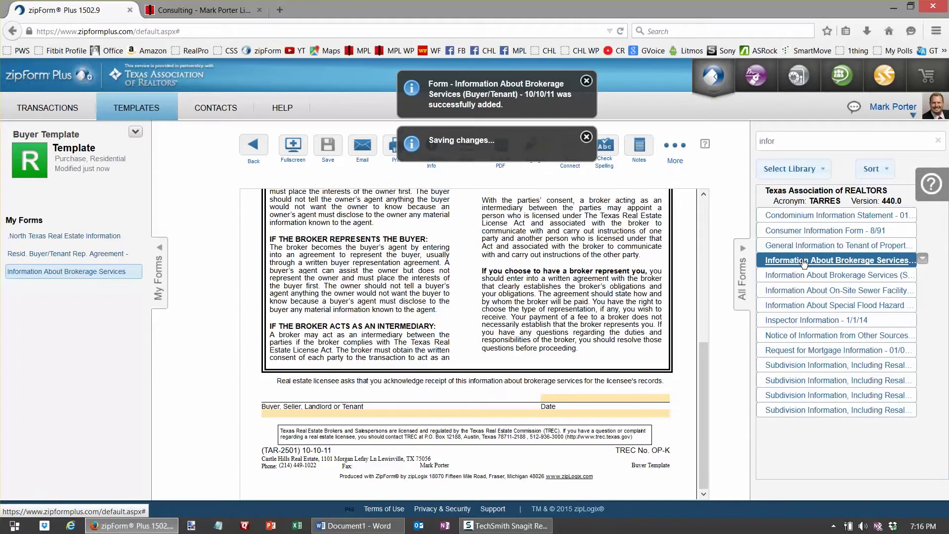
pyautogui.hotkey('alt', 'Tab')
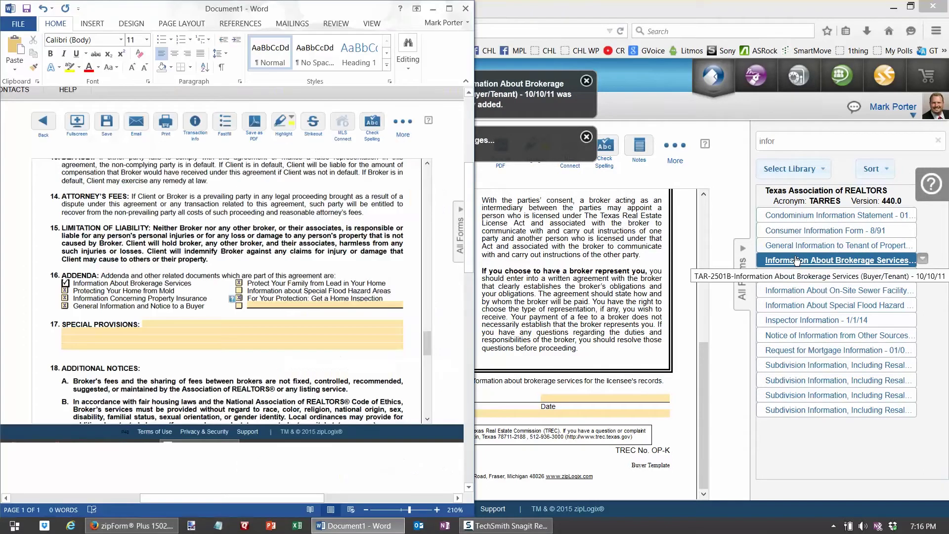
pyautogui.hotkey('alt', 'Tab')
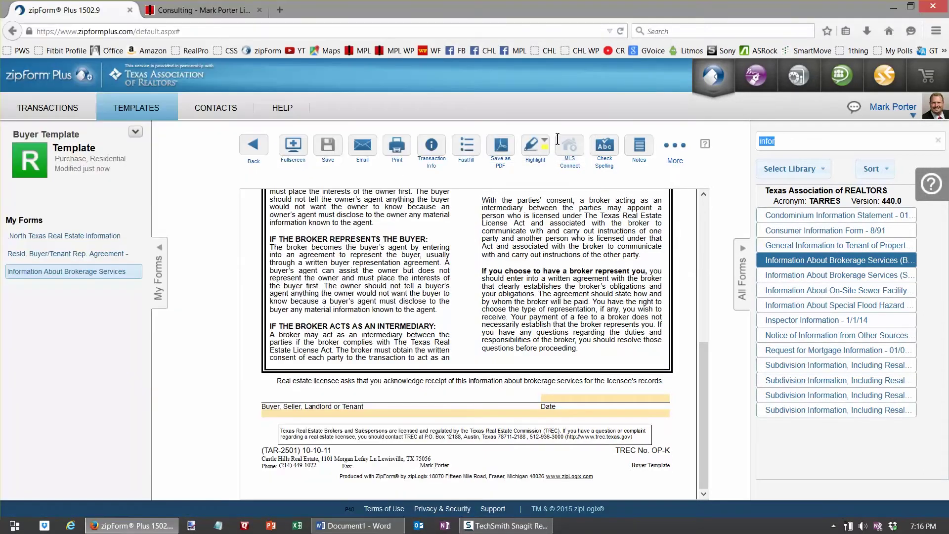
pyautogui.write('Mold')
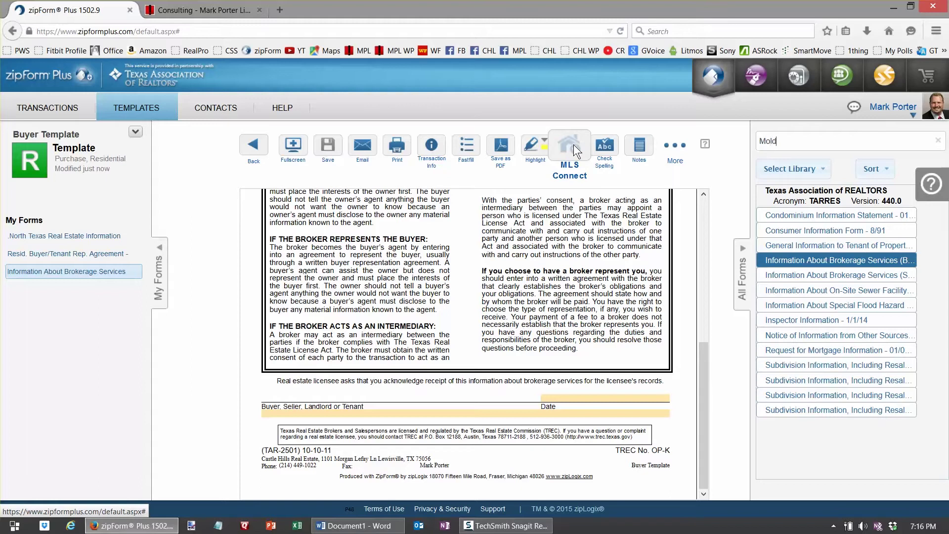
pyautogui.click(815, 216)
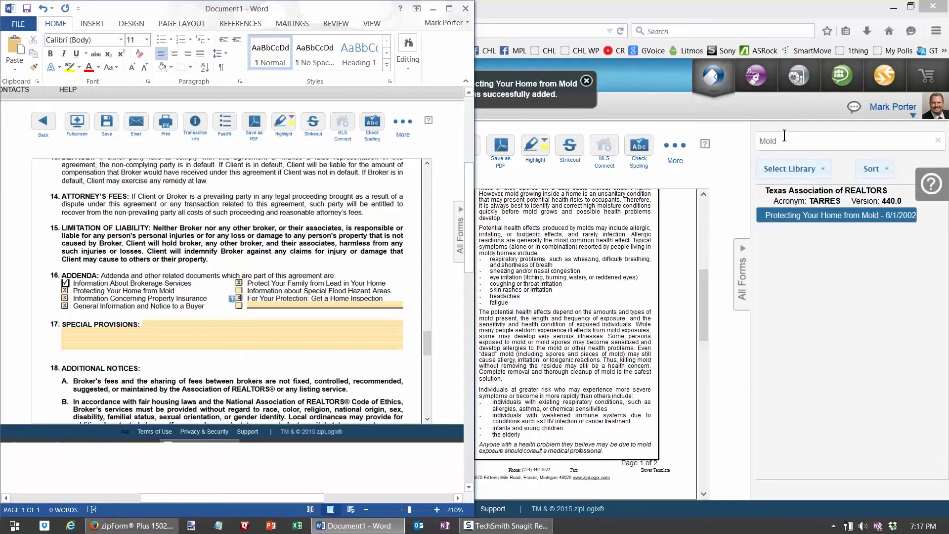
# Step: Search 'Property insurance' and add the property insurance form to the template
pyautogui.click(709, 134)
pyautogui.write('In')
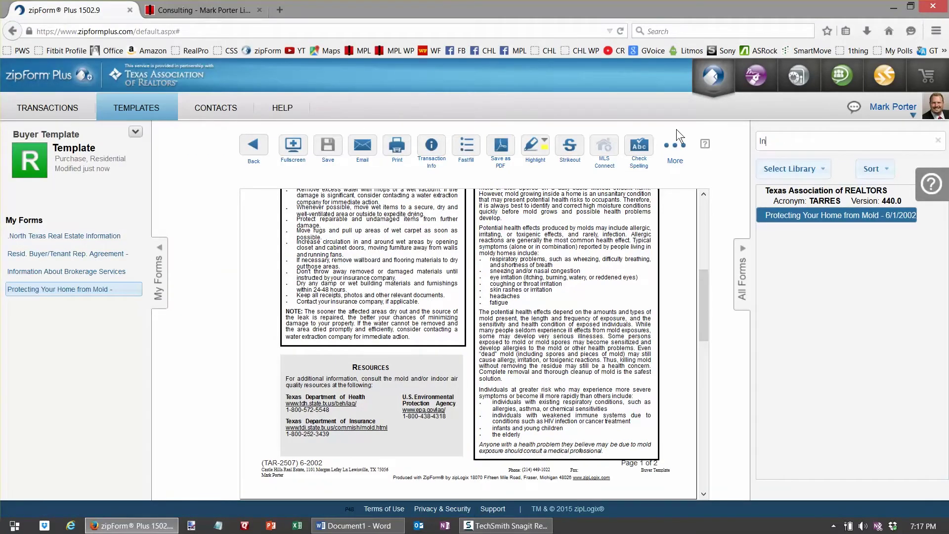
pyautogui.write('fo.')
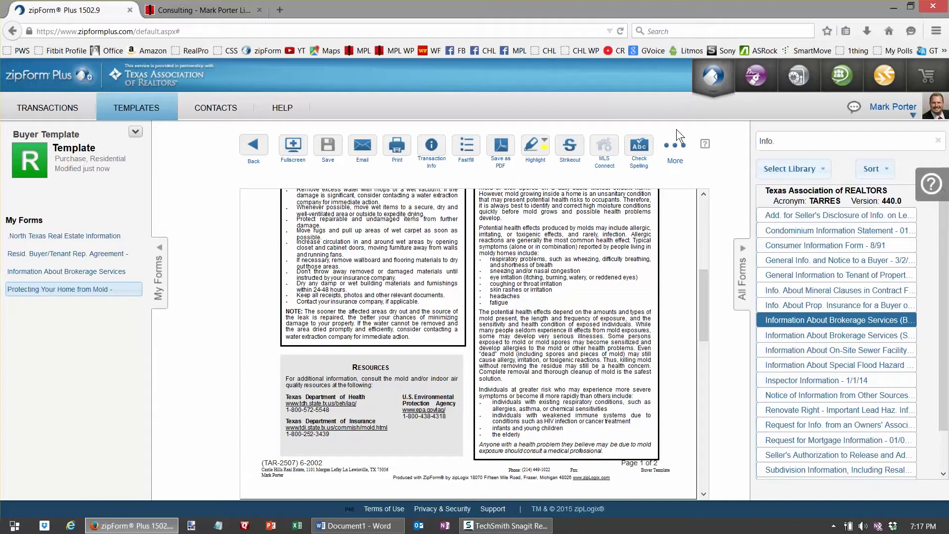
pyautogui.write(' con')
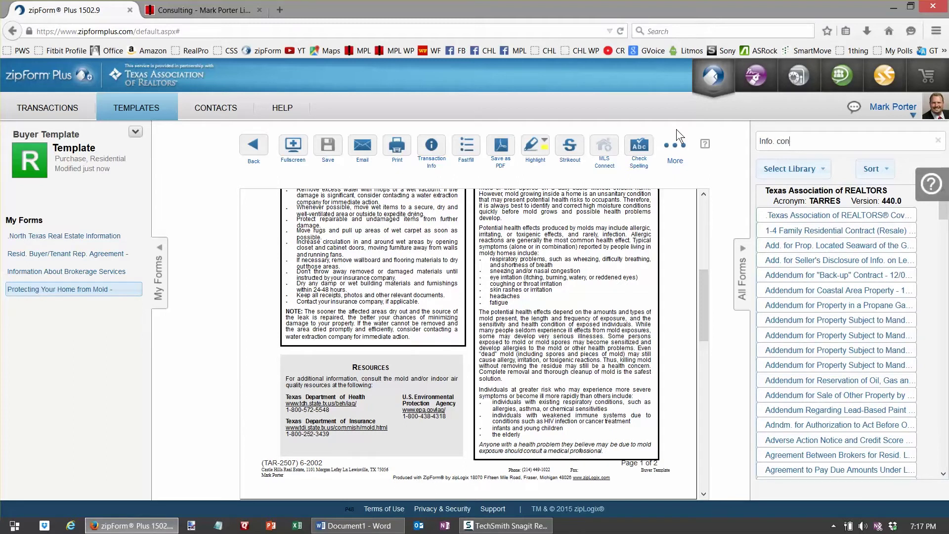
pyautogui.write('cer')
pyautogui.press('BackSpace')
pyautogui.press('BackSpace')
pyautogui.press('BackSpace')
pyautogui.press('BackSpace')
pyautogui.press('BackSpace')
pyautogui.press('BackSpace')
pyautogui.press('BackSpace')
pyautogui.press('BackSpace')
pyautogui.press('BackSpace')
pyautogui.press('BackSpace')
pyautogui.press('BackSpace')
pyautogui.press('BackSpace')
pyautogui.write('Property insurance')
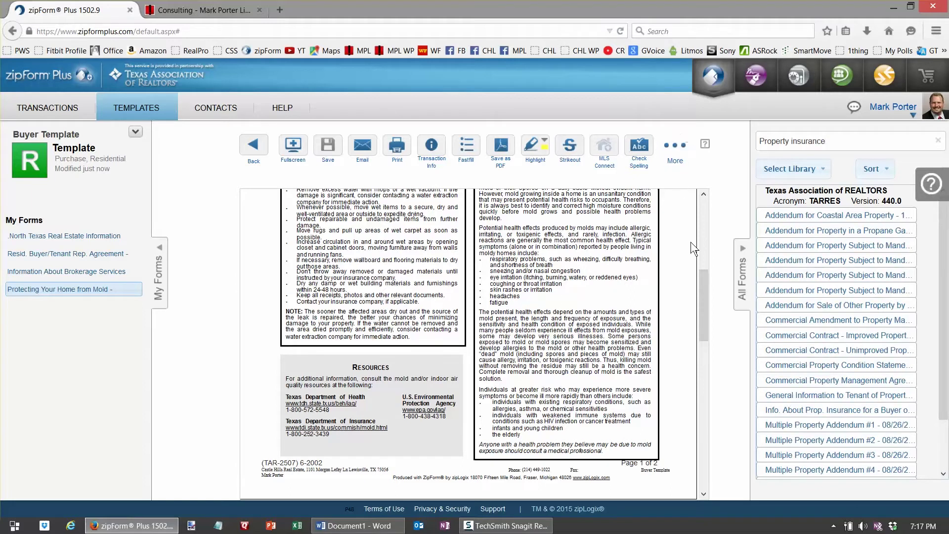
pyautogui.scroll(-3, 835, 364)
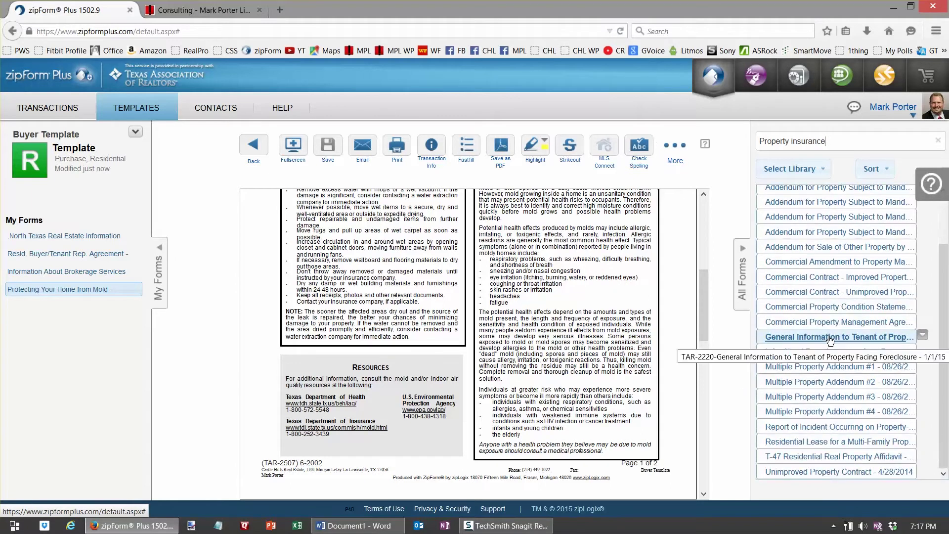
pyautogui.doubleClick(823, 350)
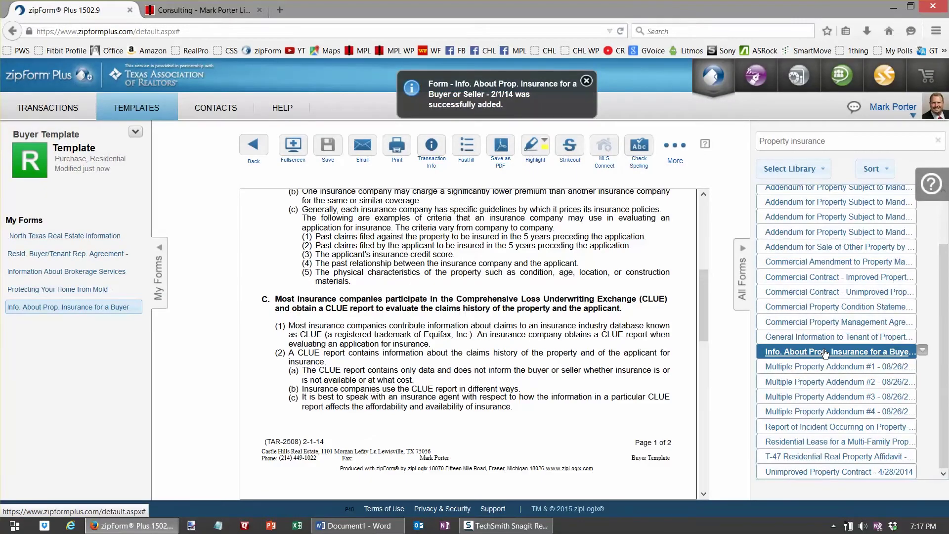
# Step: Search 'Gen' and add the General Info. and Notice to a Buyer form
pyautogui.hotkey('alt', 'Tab')
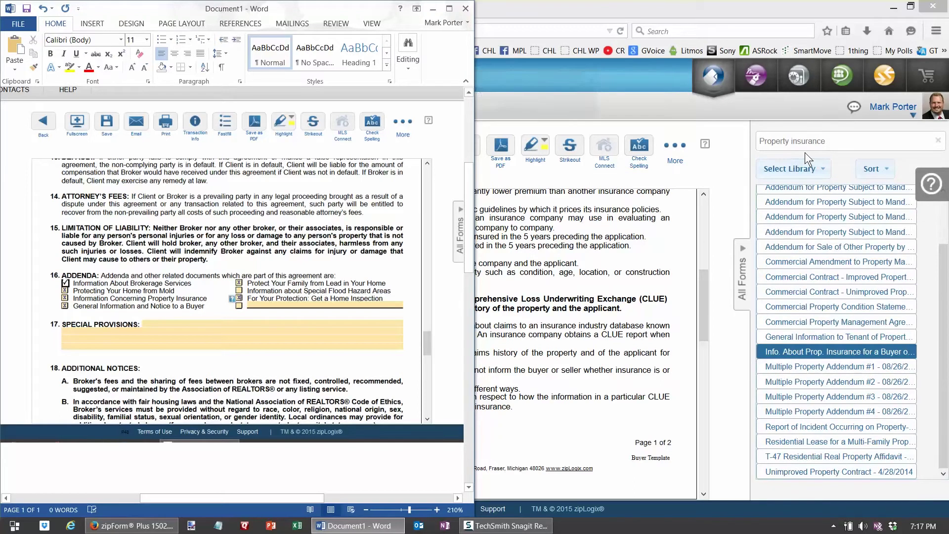
pyautogui.click(847, 140)
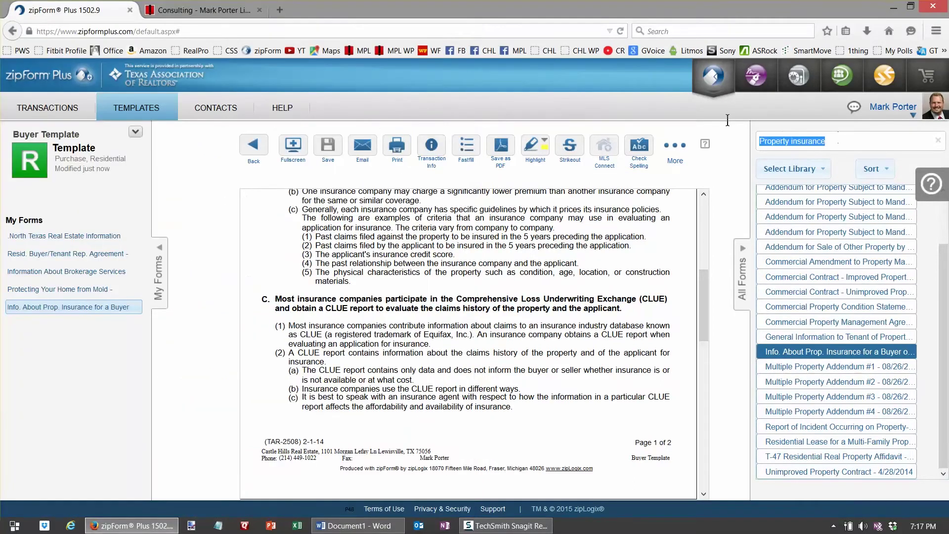
pyautogui.tripleClick(839, 140)
pyautogui.write('Gen')
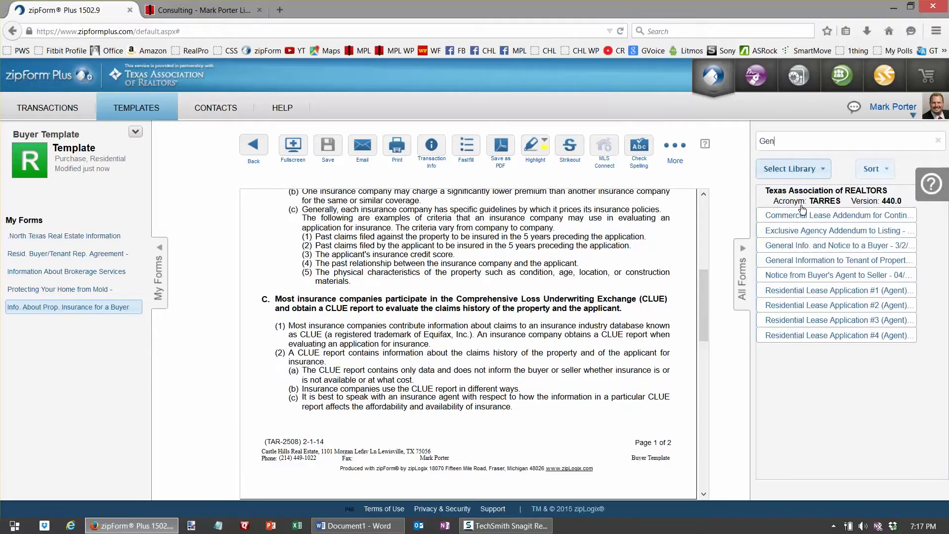
pyautogui.doubleClick(843, 245)
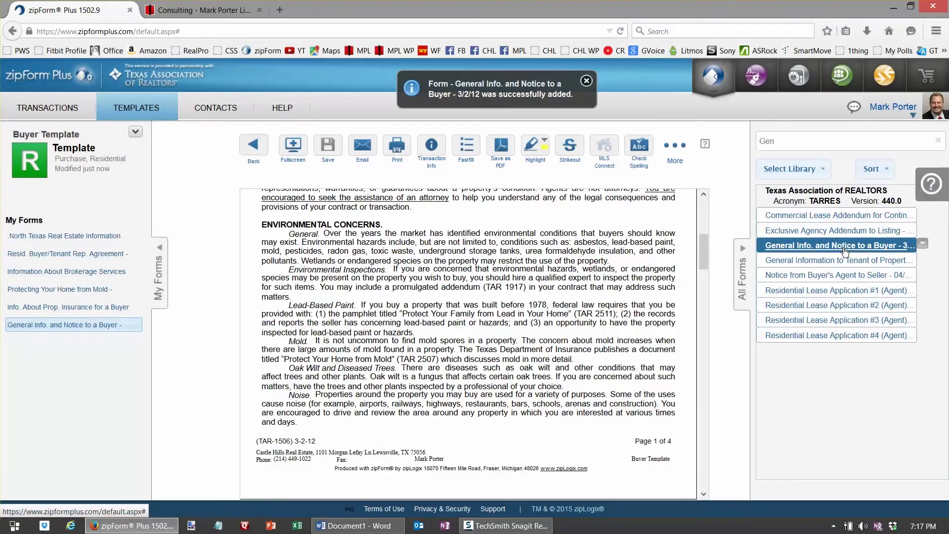
# Step: Add the Protect Your Family From Lead and Get A Home Inspection forms
pyautogui.hotkey('alt', 'Tab')
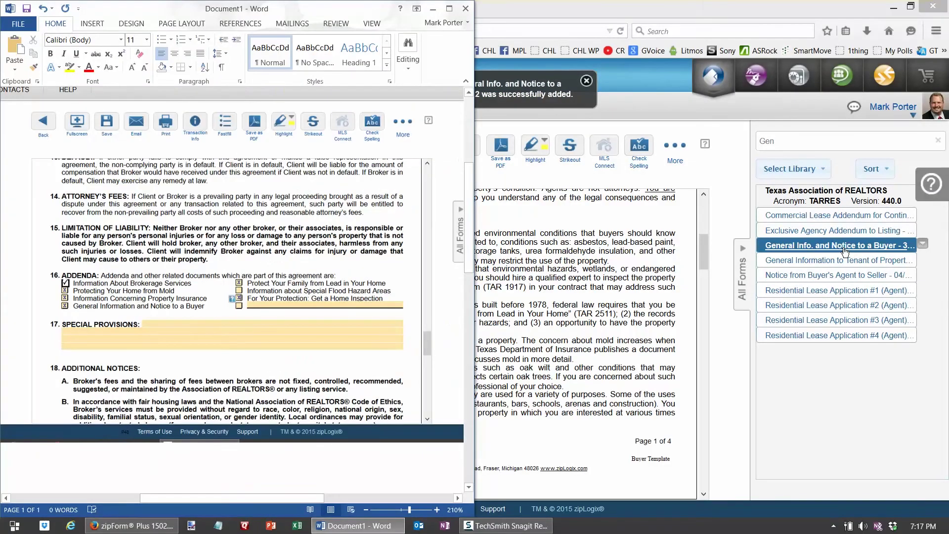
pyautogui.click(818, 141)
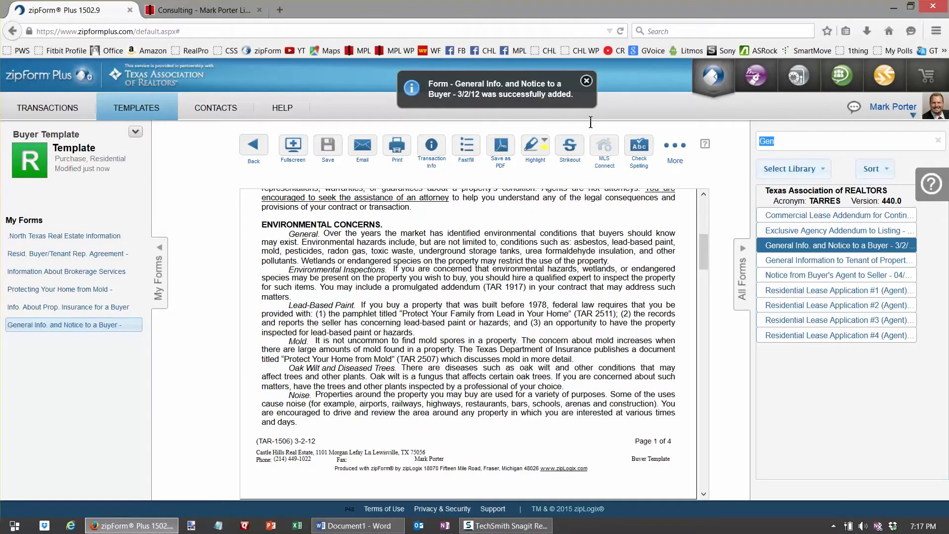
pyautogui.write('lead')
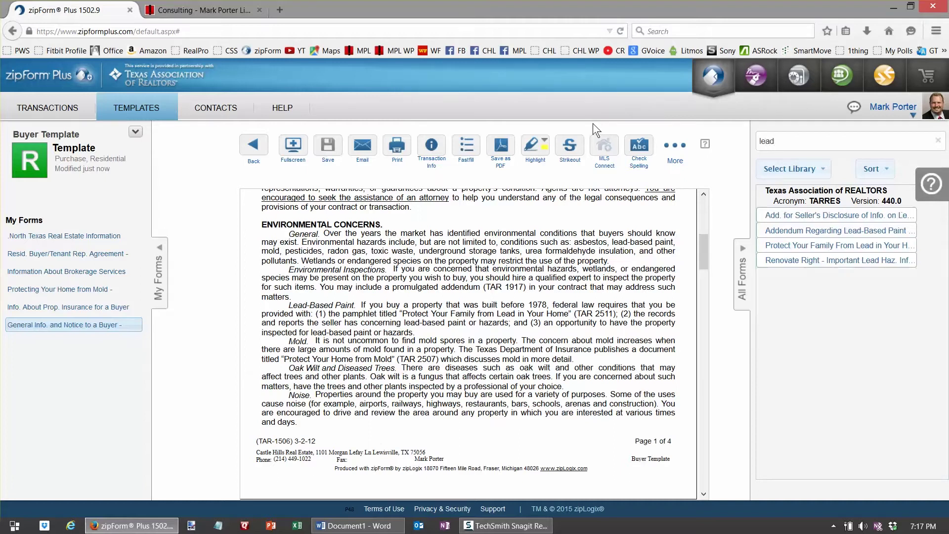
pyautogui.click(809, 246)
pyautogui.hotkey('alt', 'Tab')
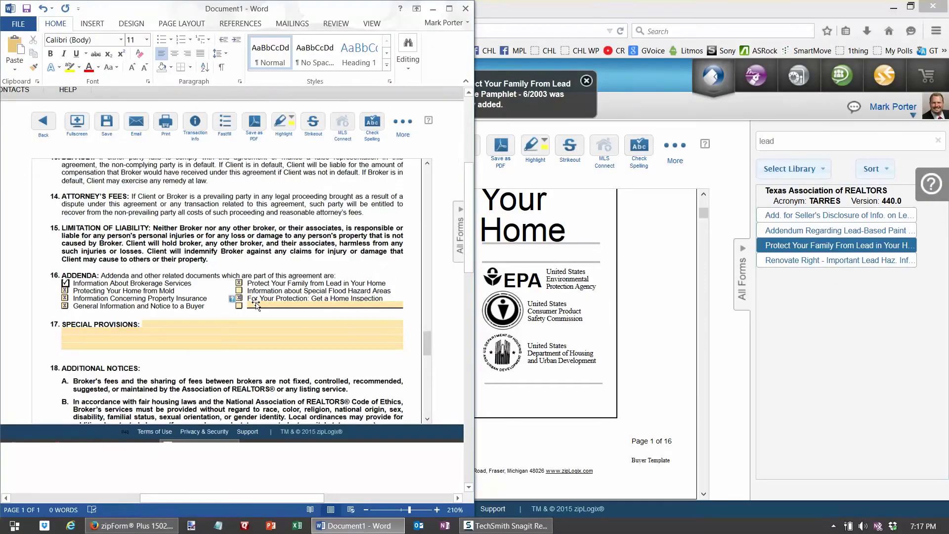
pyautogui.click(823, 147)
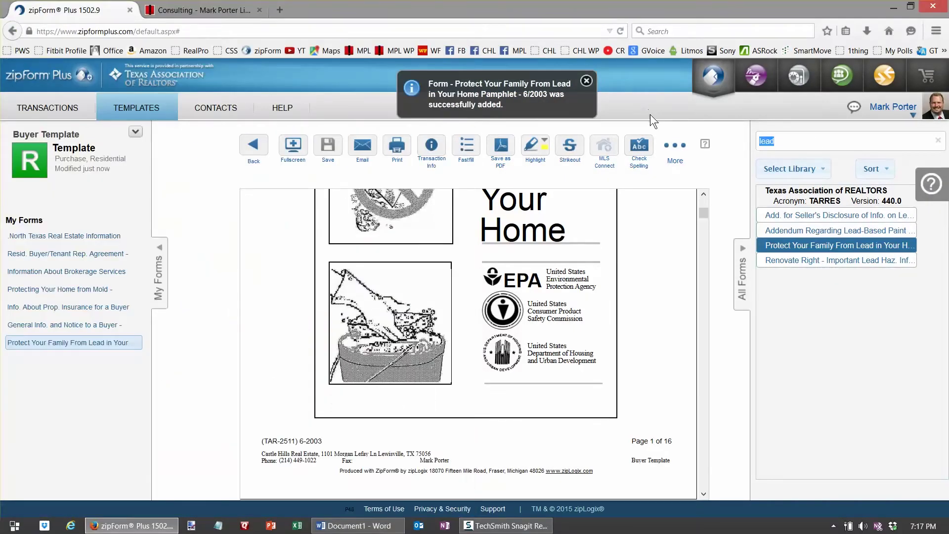
pyautogui.write('Get')
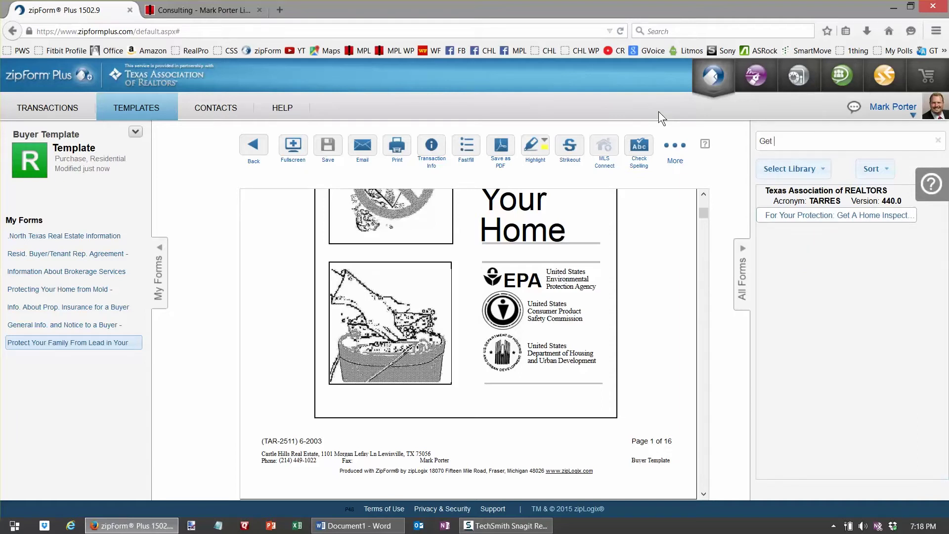
pyautogui.doubleClick(806, 215)
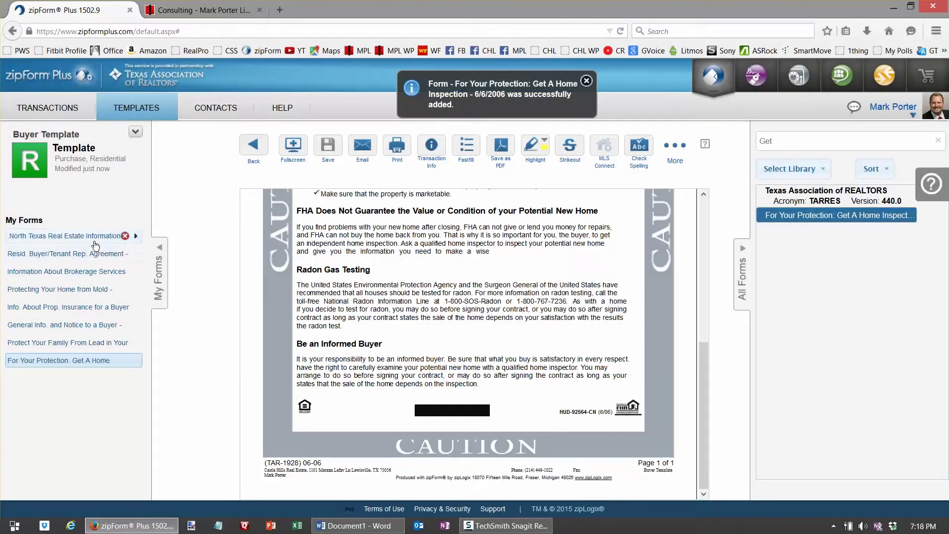
pyautogui.click(744, 251)
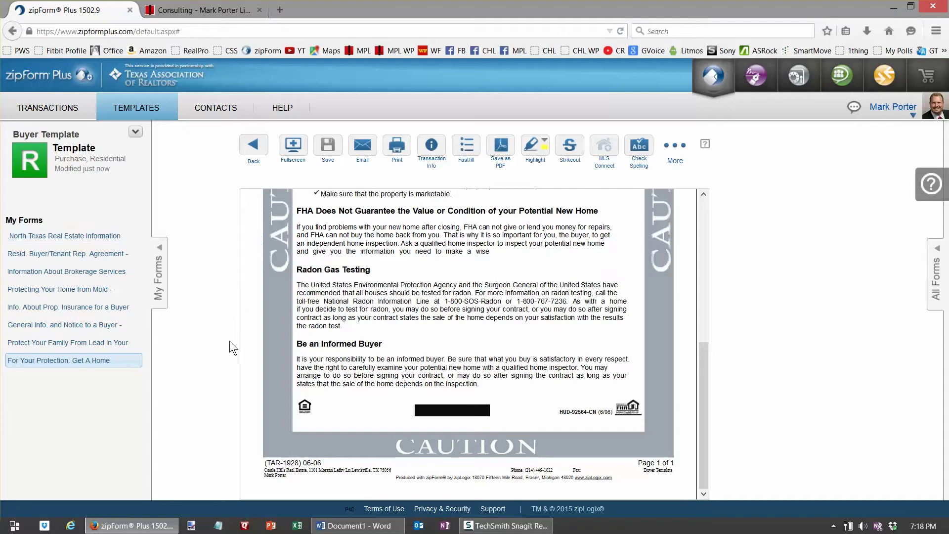
# Step: On the template's Parties screen, start a new transaction party of type Selling Broker
pyautogui.click(253, 148)
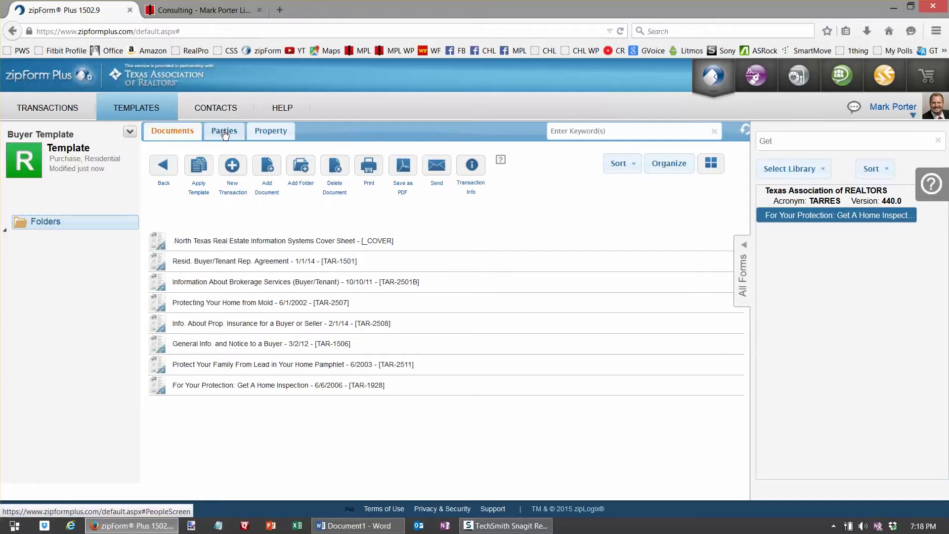
pyautogui.click(224, 132)
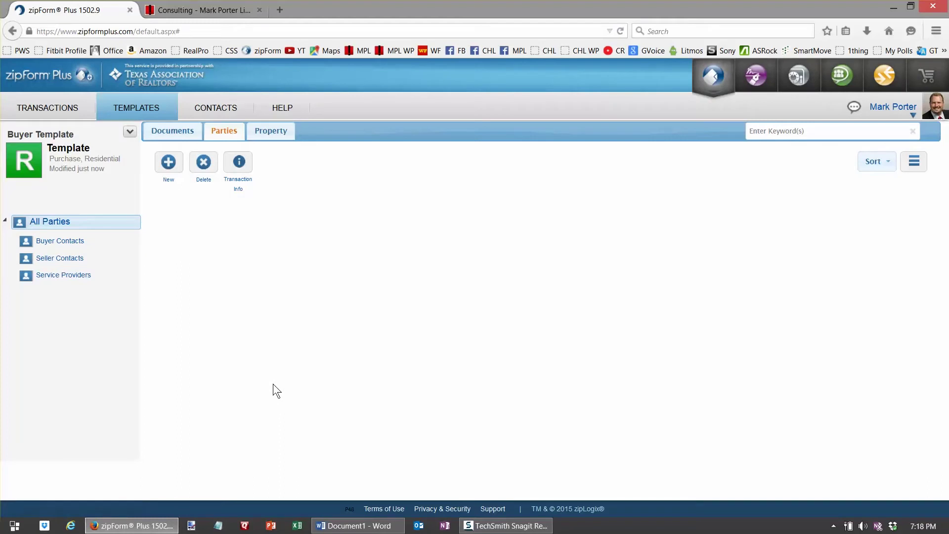
pyautogui.click(169, 164)
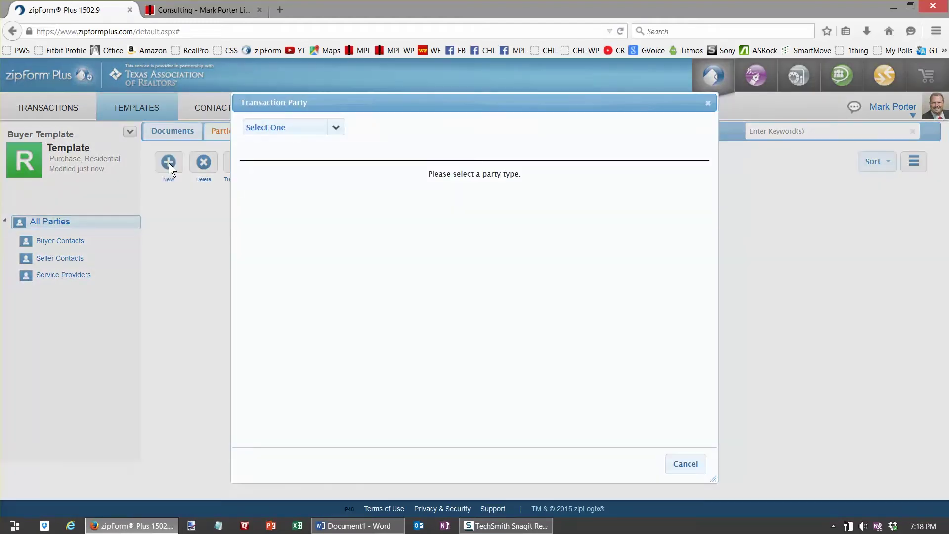
pyautogui.click(685, 463)
pyautogui.click(163, 132)
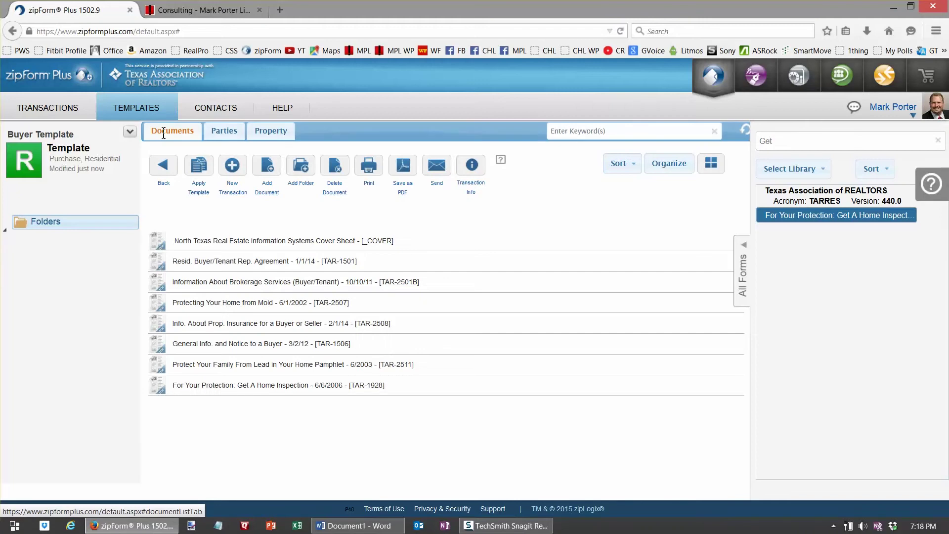
pyautogui.click(223, 133)
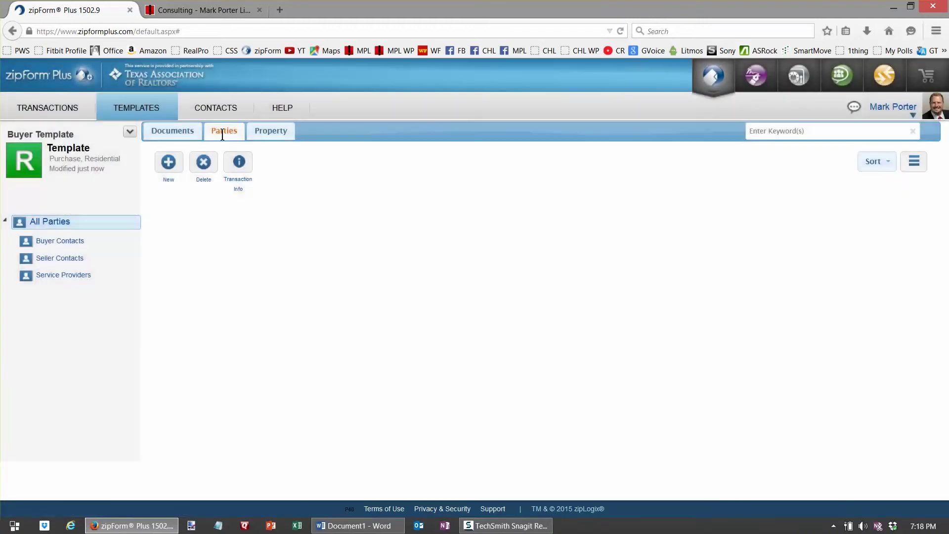
pyautogui.click(167, 162)
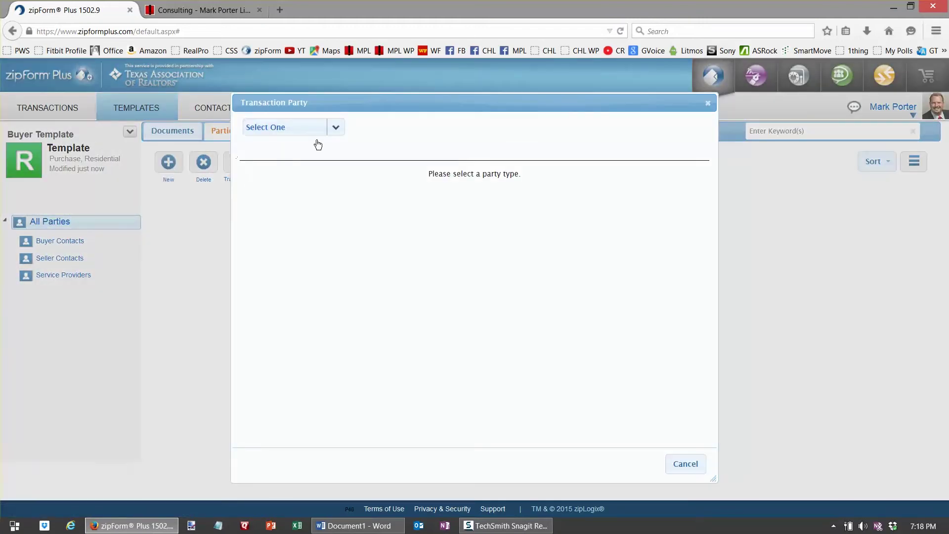
pyautogui.click(334, 128)
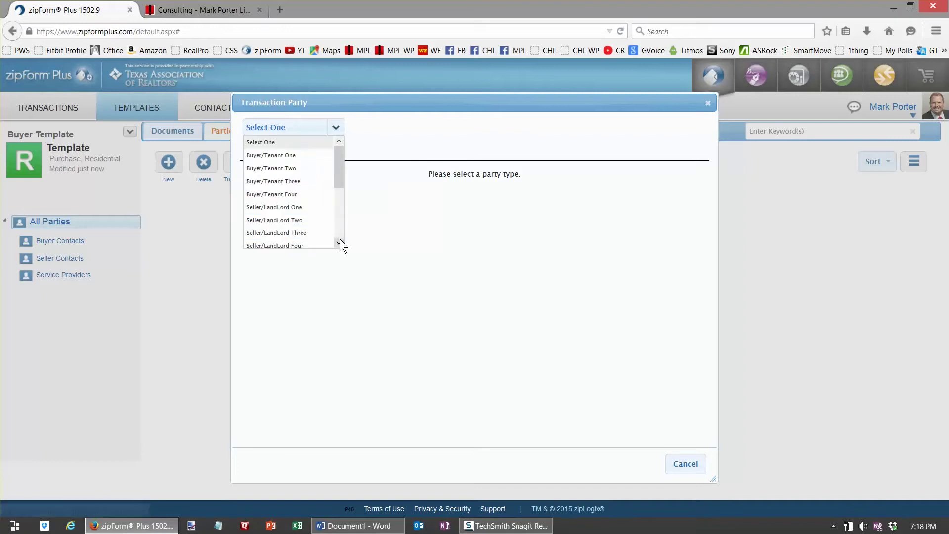
pyautogui.click(340, 241)
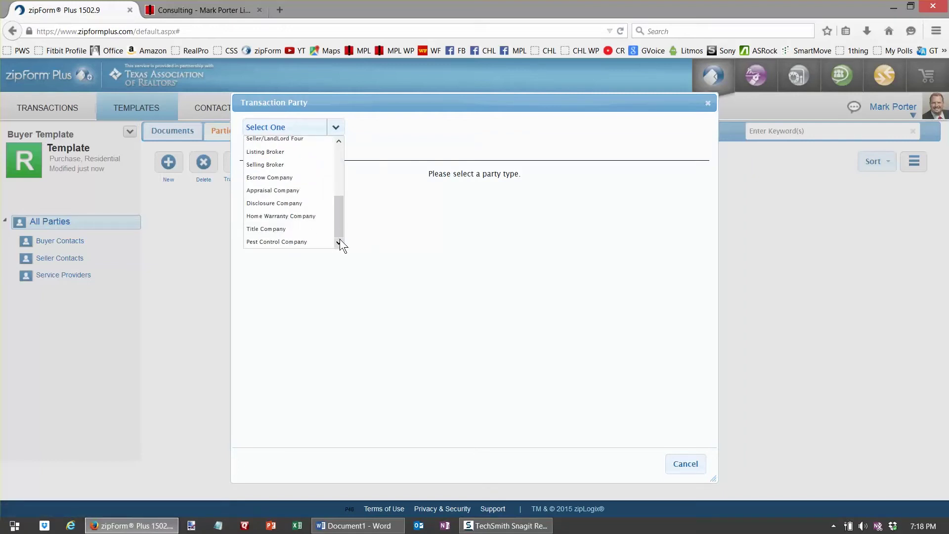
pyautogui.click(266, 166)
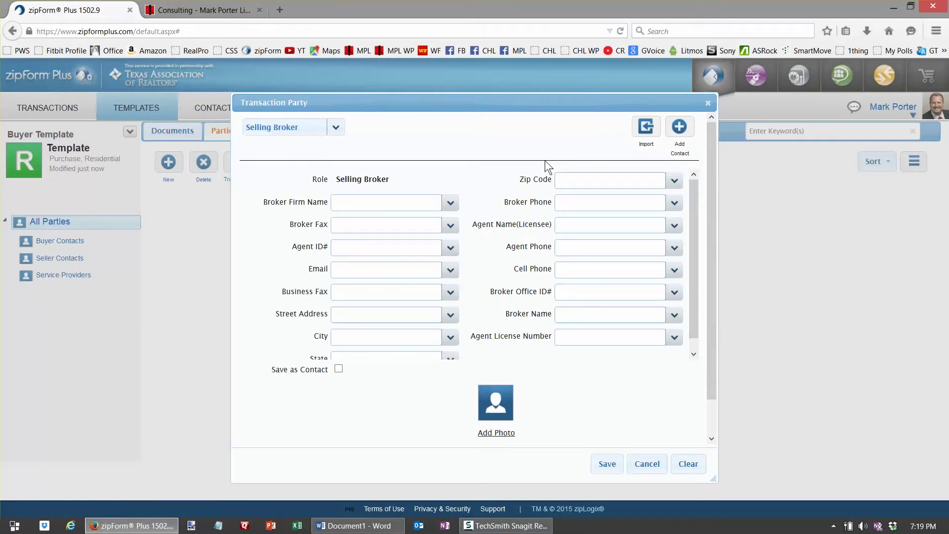
# Step: Import the agent's own address-book contact, set firm Castle Hills Real Estate and the agent ID
pyautogui.click(679, 132)
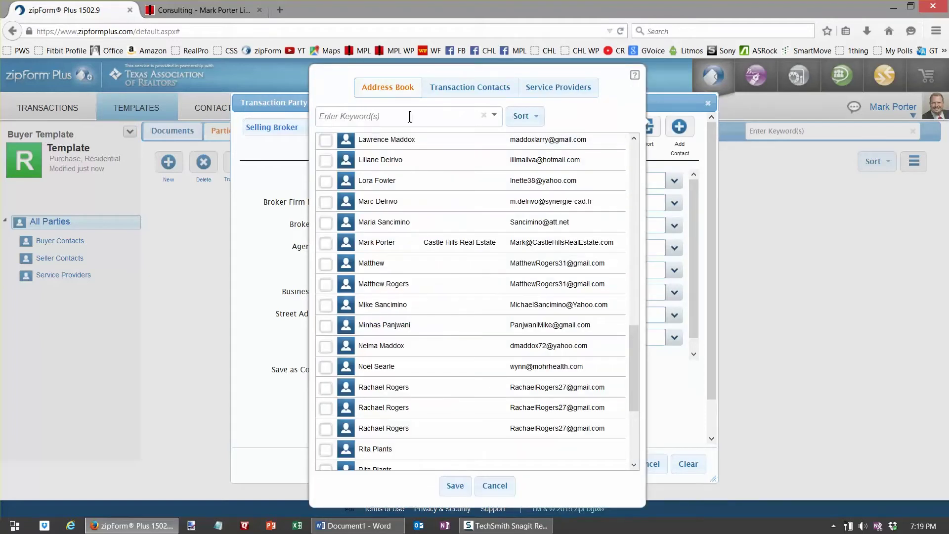
pyautogui.click(325, 243)
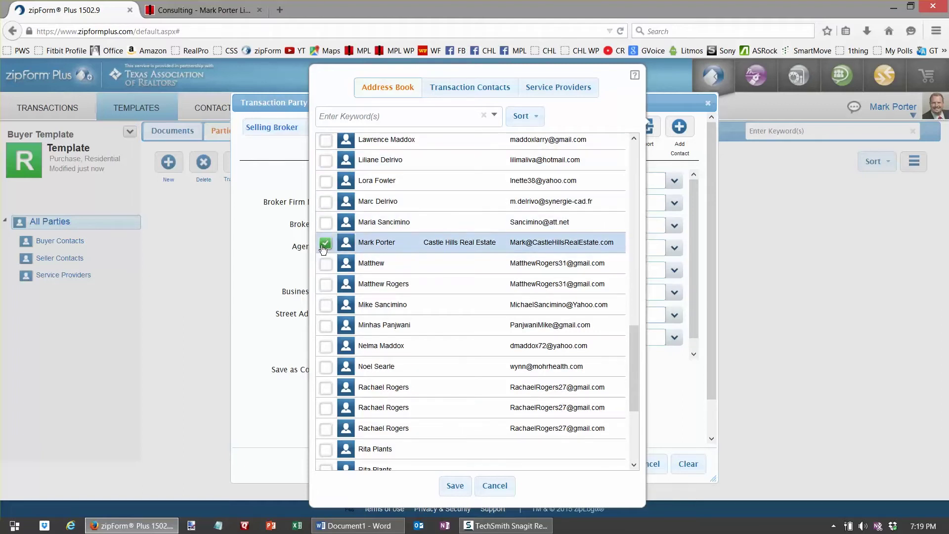
pyautogui.click(454, 485)
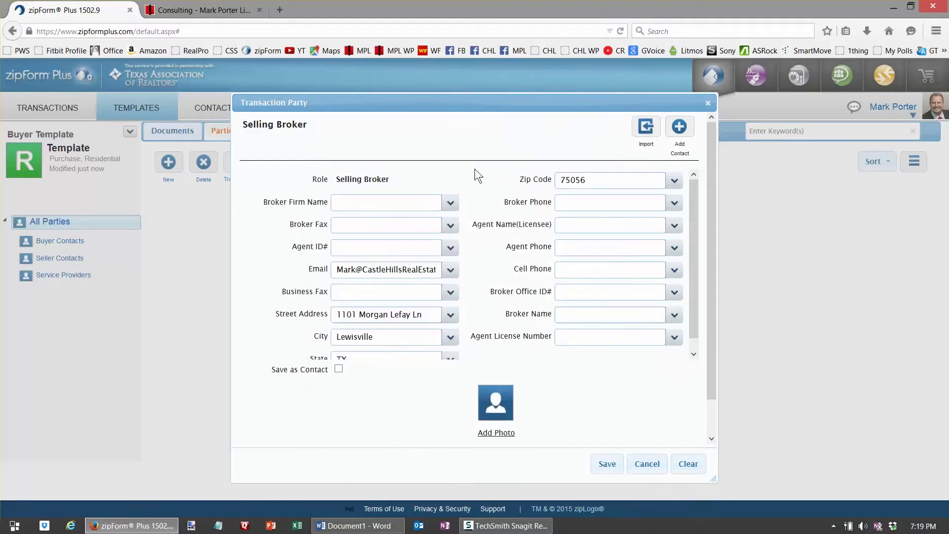
pyautogui.click(450, 203)
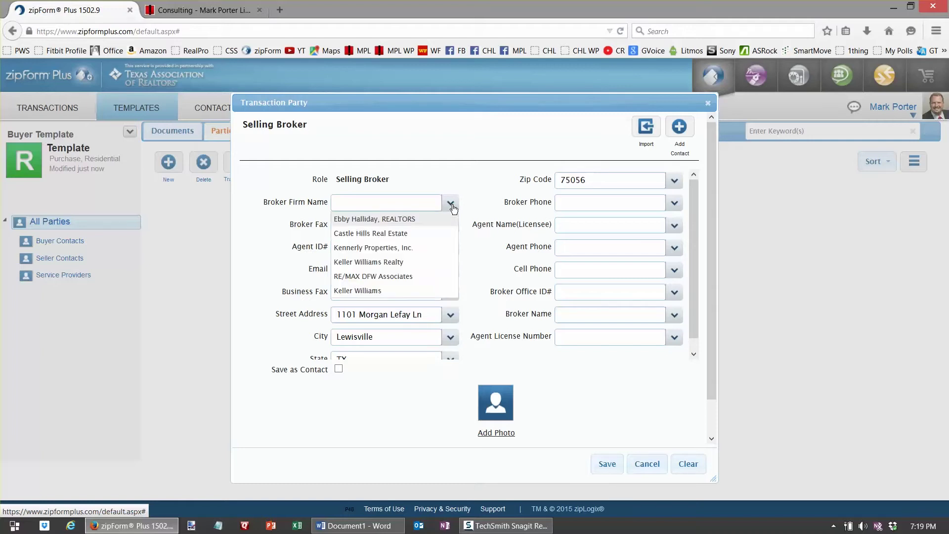
pyautogui.click(419, 236)
pyautogui.click(449, 233)
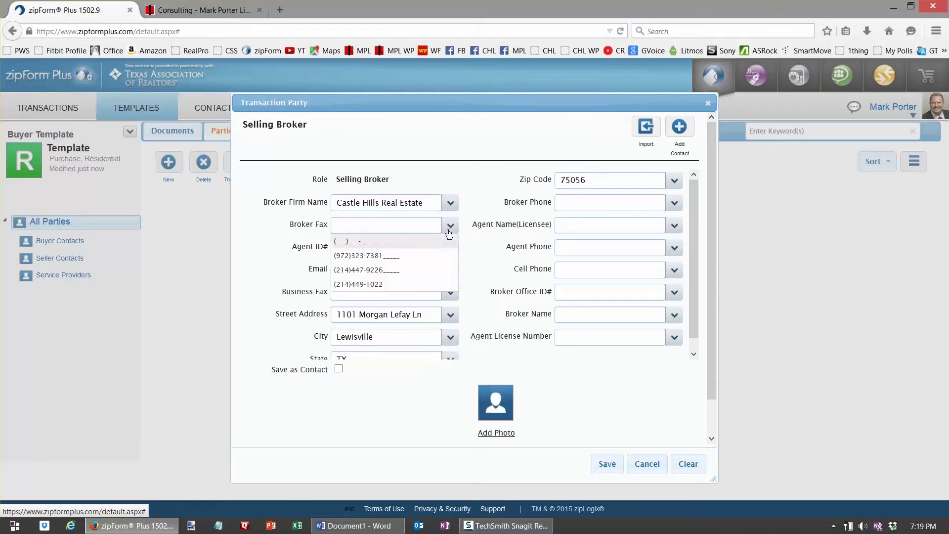
pyautogui.click(449, 232)
pyautogui.click(449, 248)
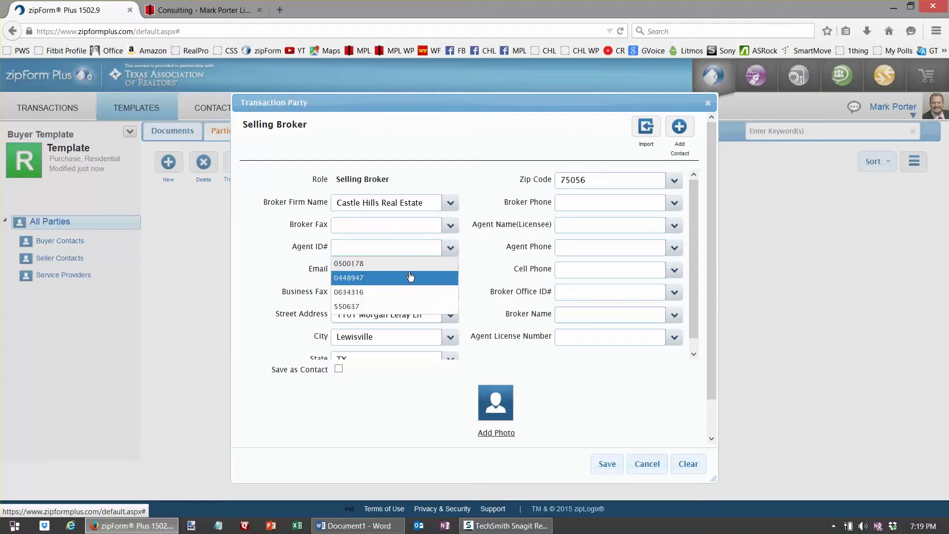
pyautogui.click(404, 266)
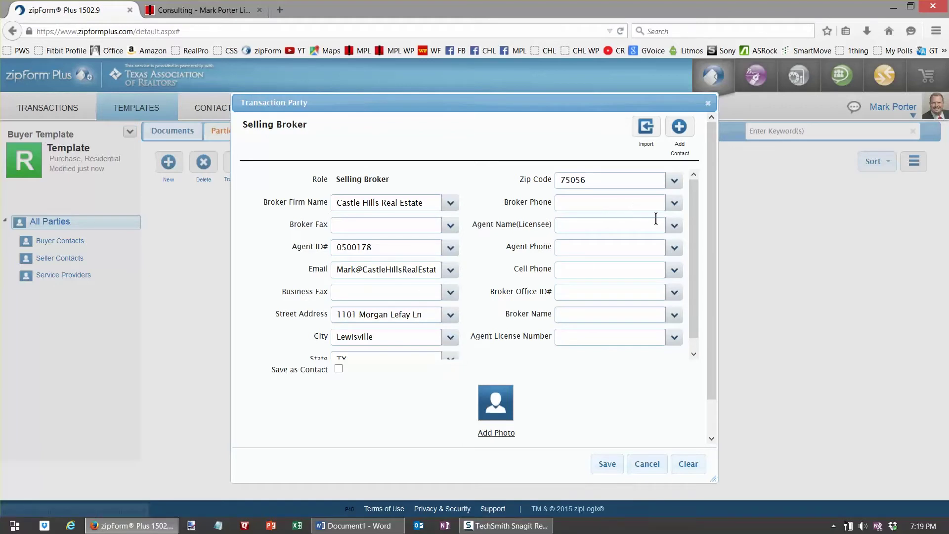
# Step: Fill in the broker office phone, agent name and agent phone from saved values
pyautogui.click(673, 211)
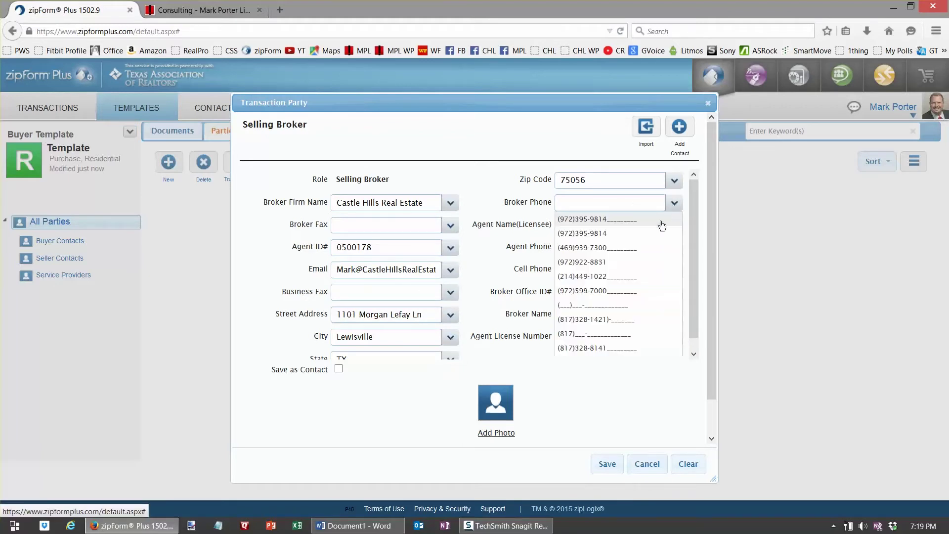
pyautogui.click(621, 276)
pyautogui.click(673, 226)
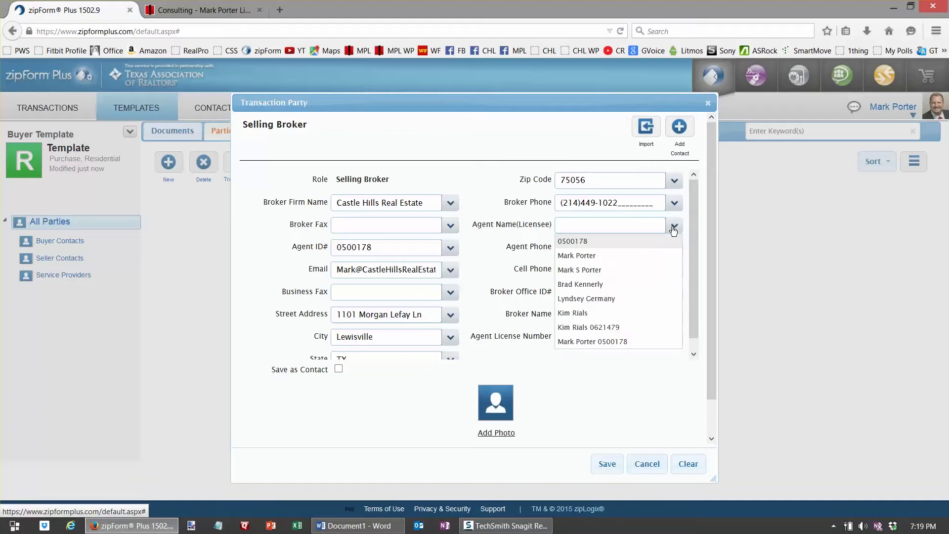
pyautogui.click(645, 264)
pyautogui.click(673, 247)
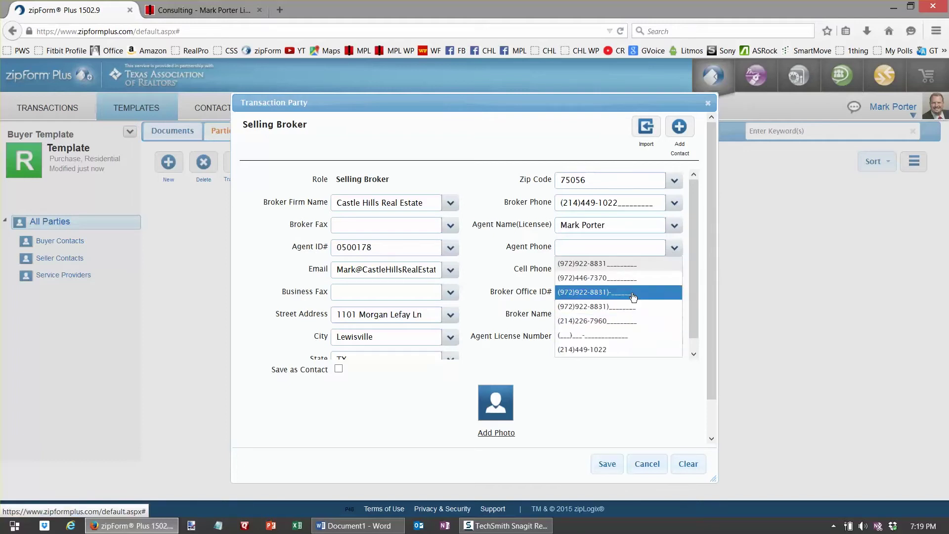
pyautogui.click(613, 348)
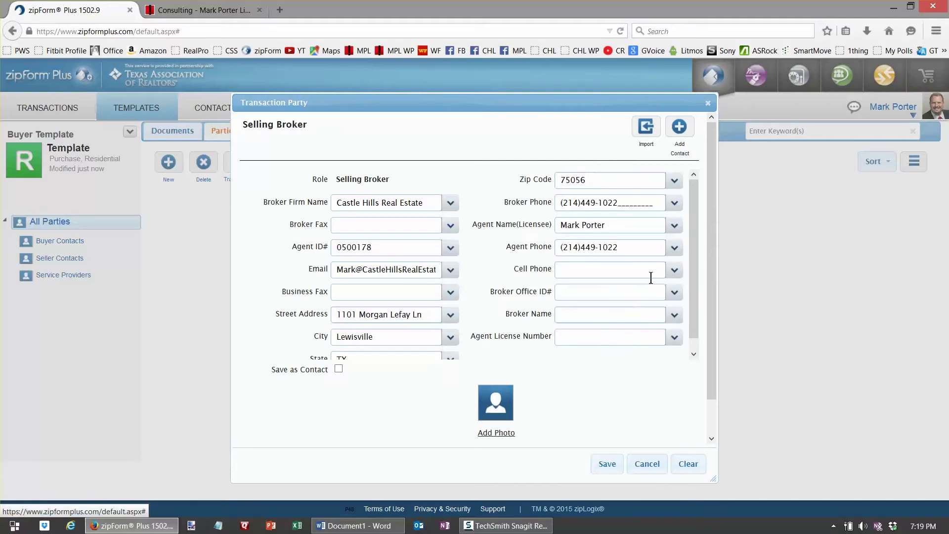
# Step: Set broker office ID 550637, broker name Castle Hills Real Estate, license number, and save
pyautogui.click(674, 293)
pyautogui.click(615, 309)
pyautogui.click(674, 314)
pyautogui.click(642, 328)
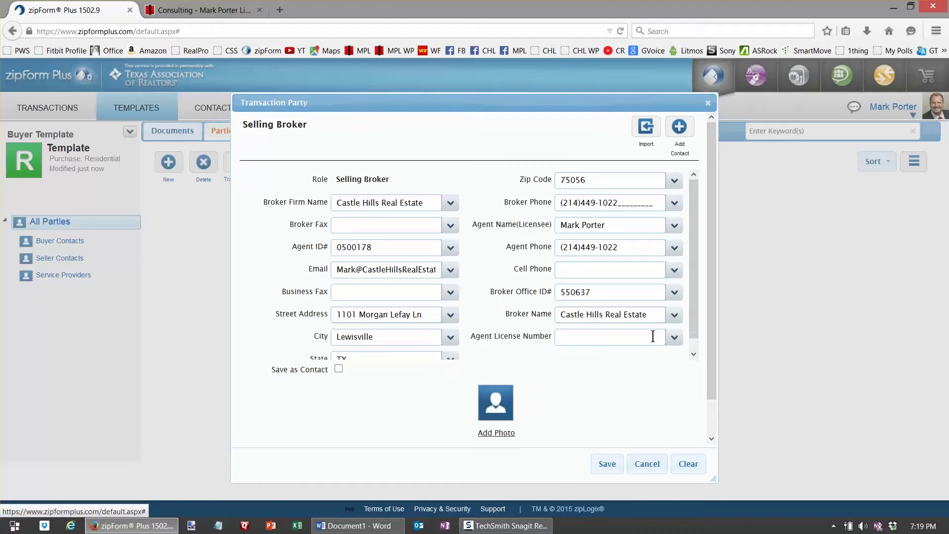
pyautogui.click(674, 337)
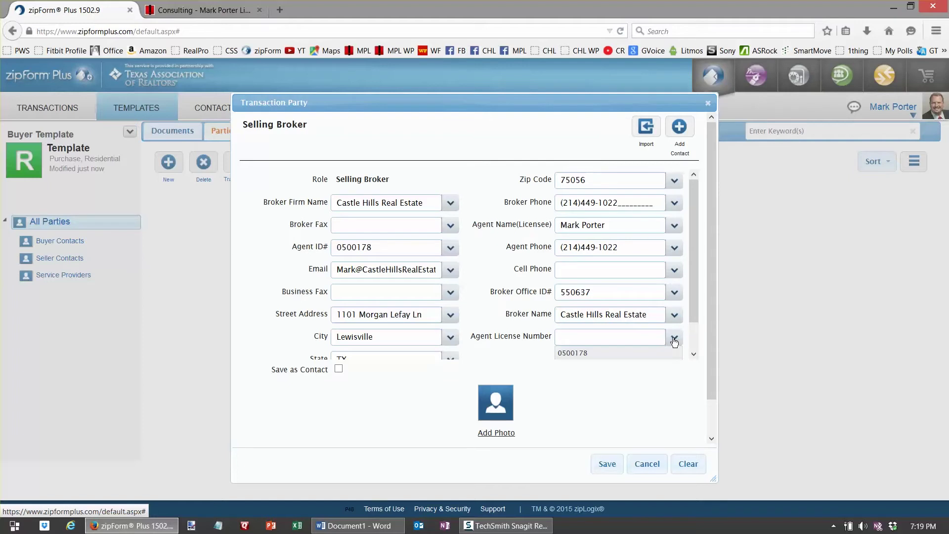
pyautogui.click(604, 356)
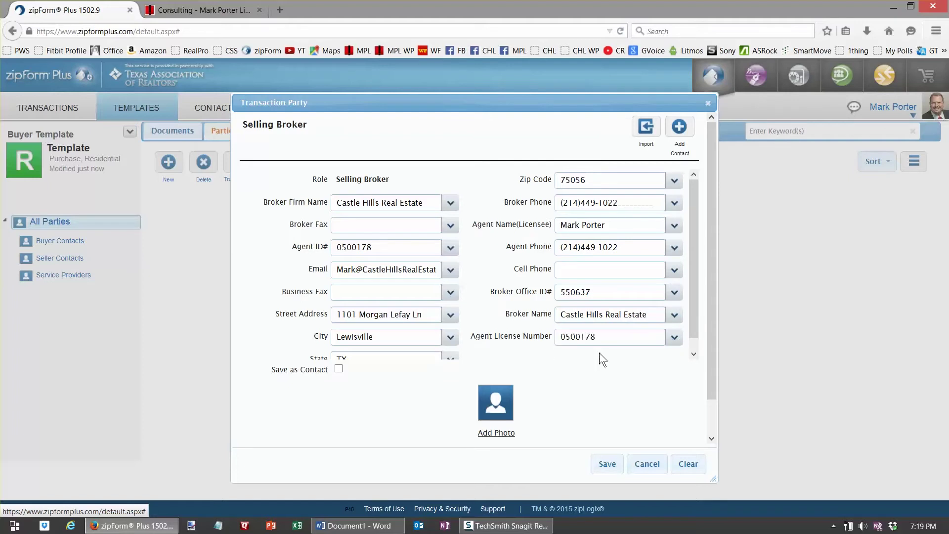
pyautogui.click(613, 468)
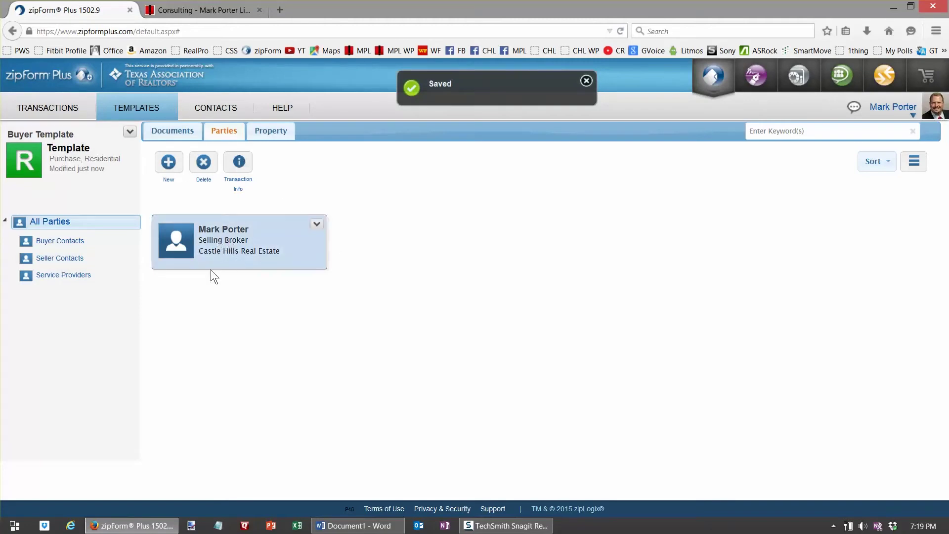
# Step: Check the North Texas cover sheet's auto-filled Selling Broker Information, then open the buyer rep agreement
pyautogui.click(170, 131)
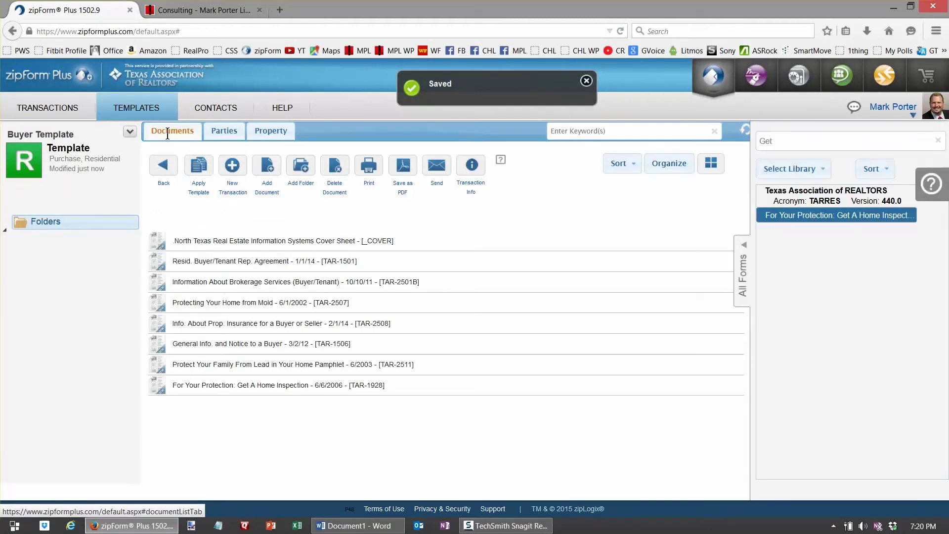
pyautogui.doubleClick(216, 242)
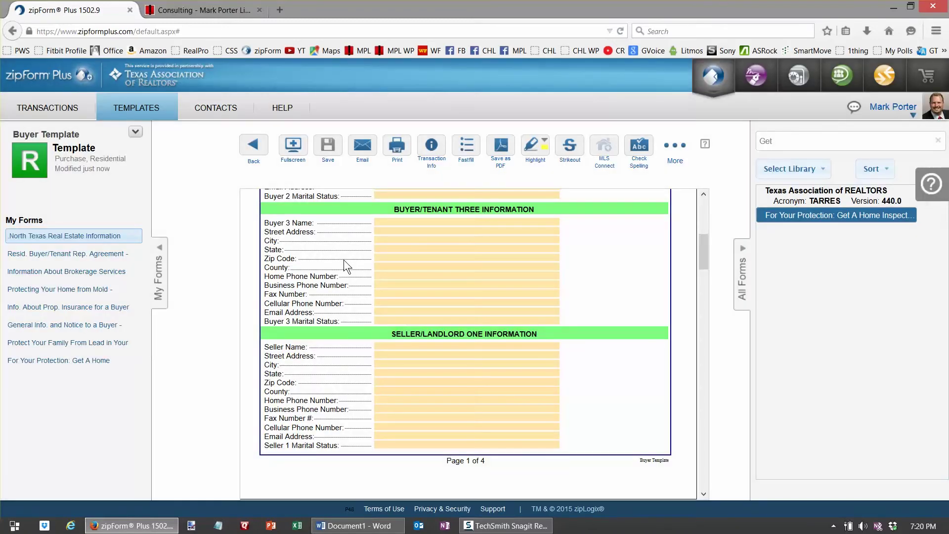
pyautogui.scroll(5, 343, 259)
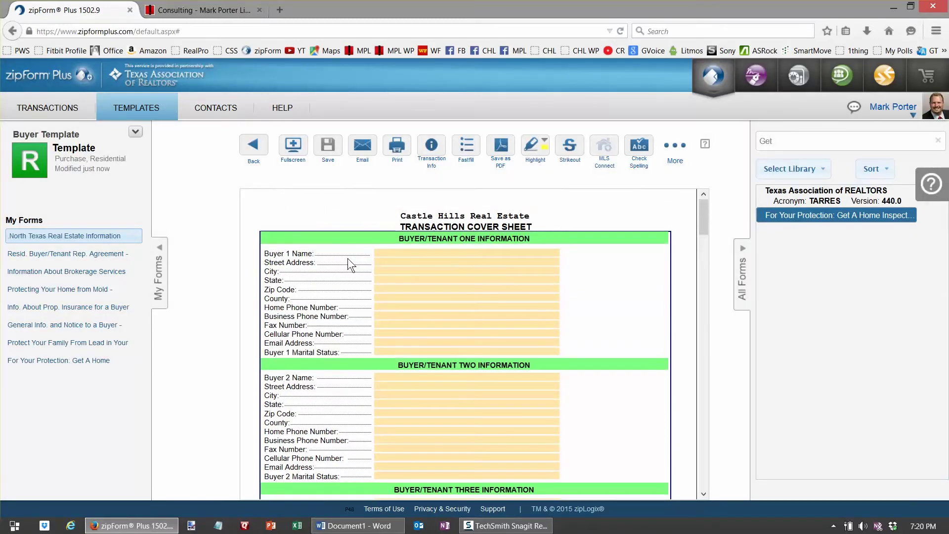
pyautogui.scroll(-15, 348, 258)
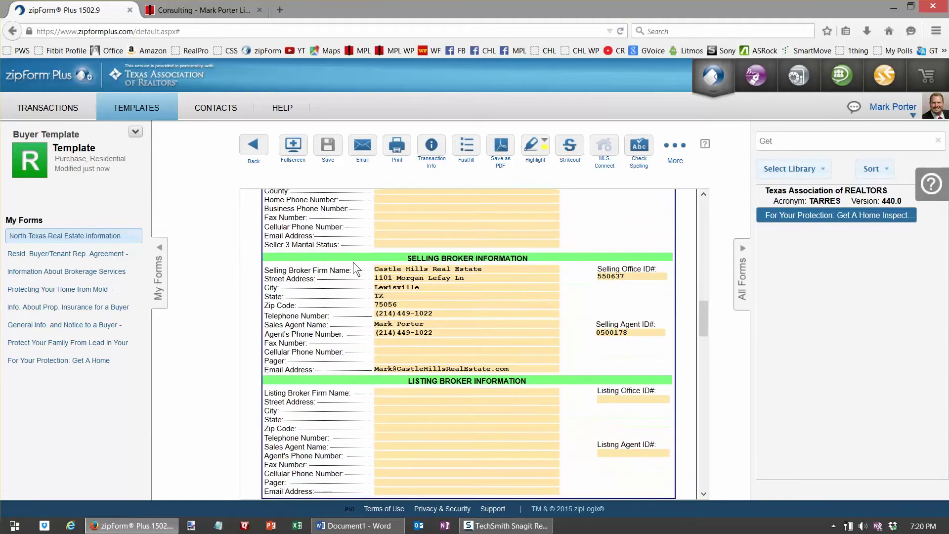
pyautogui.scroll(-1, 354, 268)
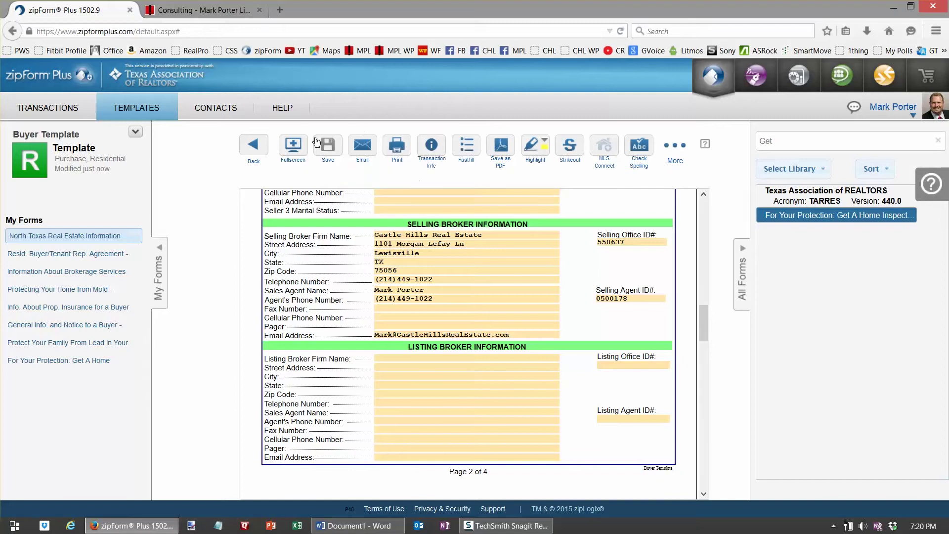
pyautogui.click(359, 147)
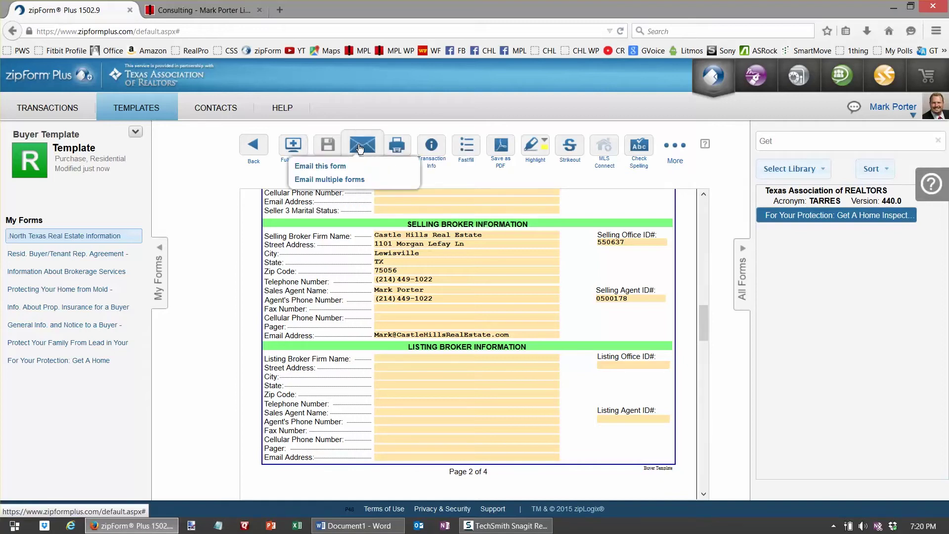
pyautogui.click(253, 145)
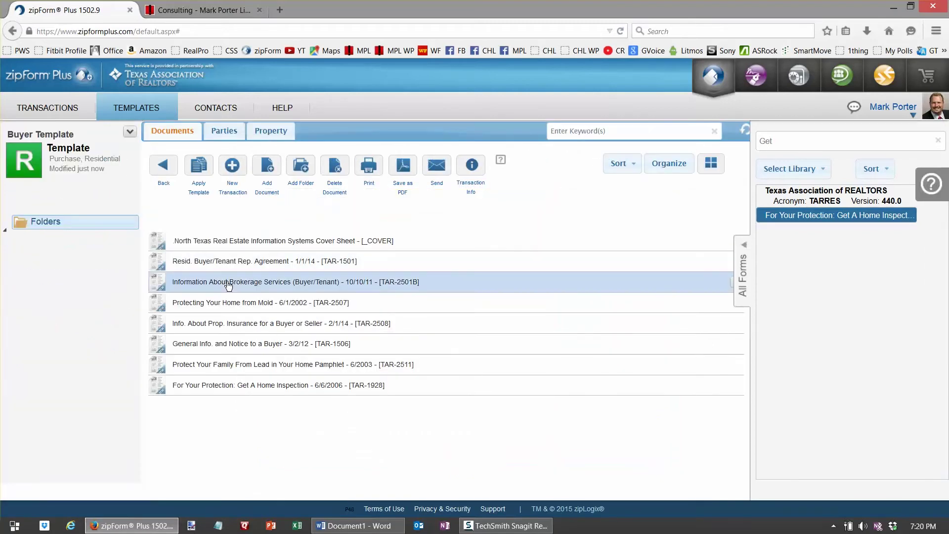
pyautogui.click(213, 261)
# Step: Enter 'Denton, Collin & Dallas of North Texas' as the agreement's market area
pyautogui.scroll(15, 362, 297)
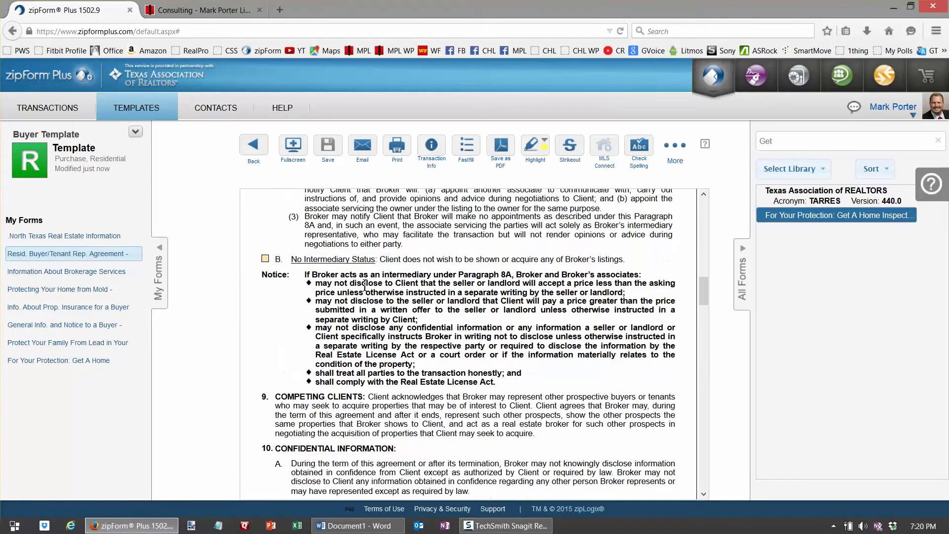
pyautogui.scroll(5, 372, 290)
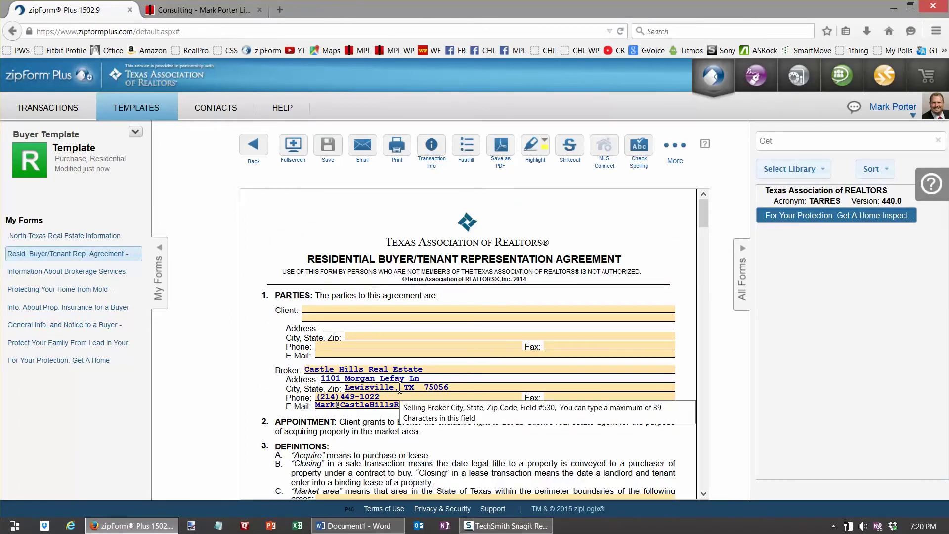
pyautogui.scroll(-3, 373, 361)
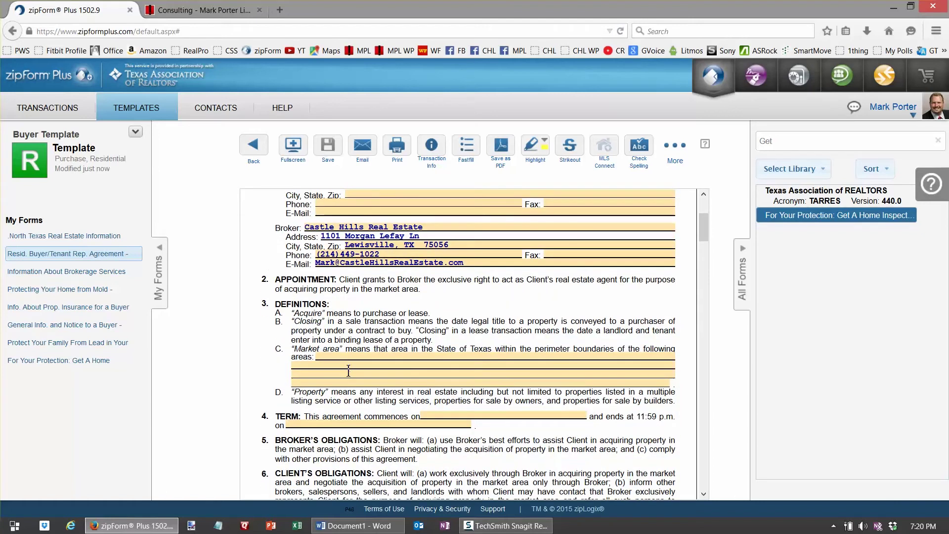
pyautogui.click(344, 355)
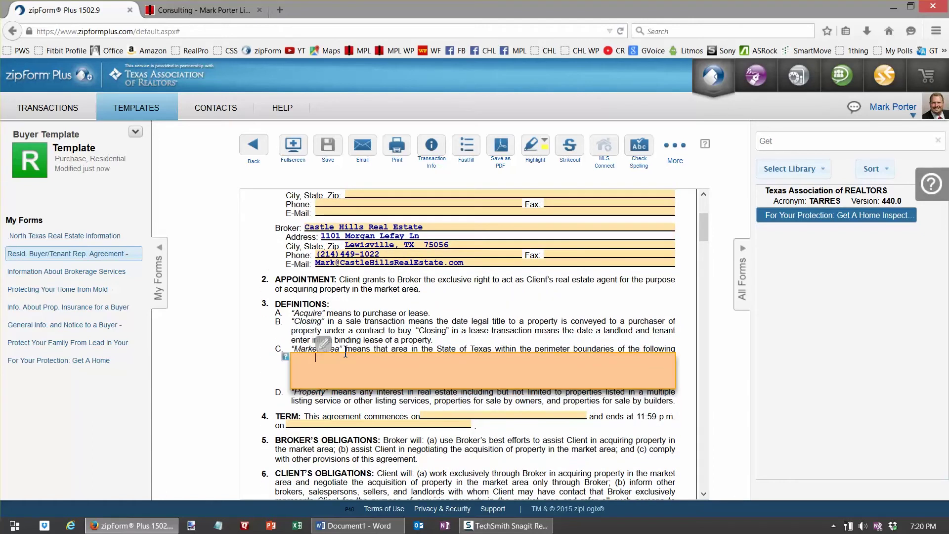
pyautogui.write('Denton, Col')
pyautogui.write('lin & Dallas')
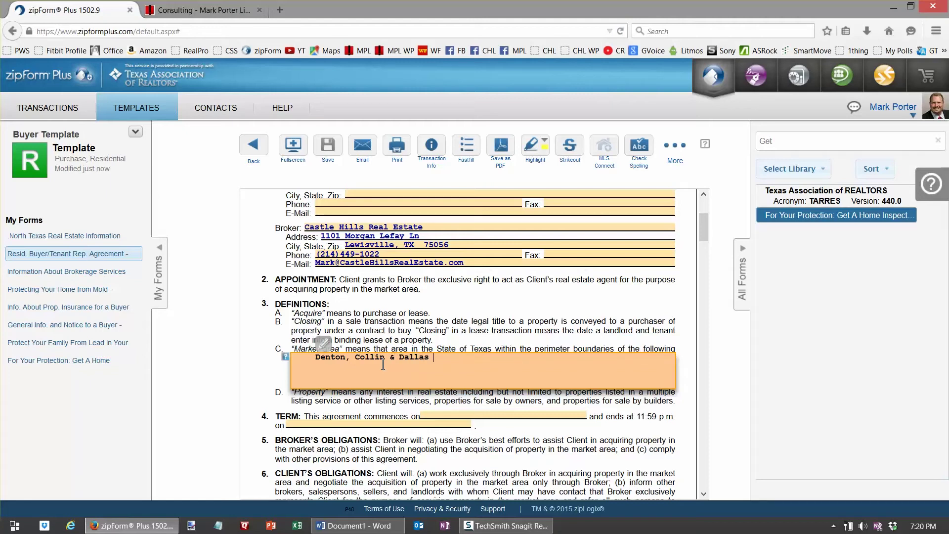
pyautogui.write(' of North Texas')
pyautogui.press('Tab')
# Step: Set item 7D to None and tick the Intermediary Status box (8A)
pyautogui.scroll(-3, 489, 408)
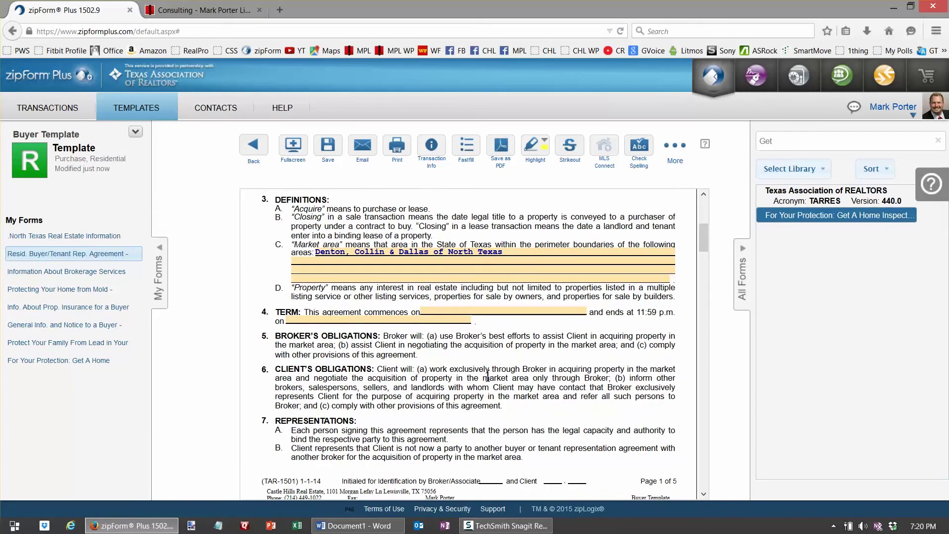
pyautogui.scroll(-1, 487, 376)
pyautogui.scroll(-3, 475, 348)
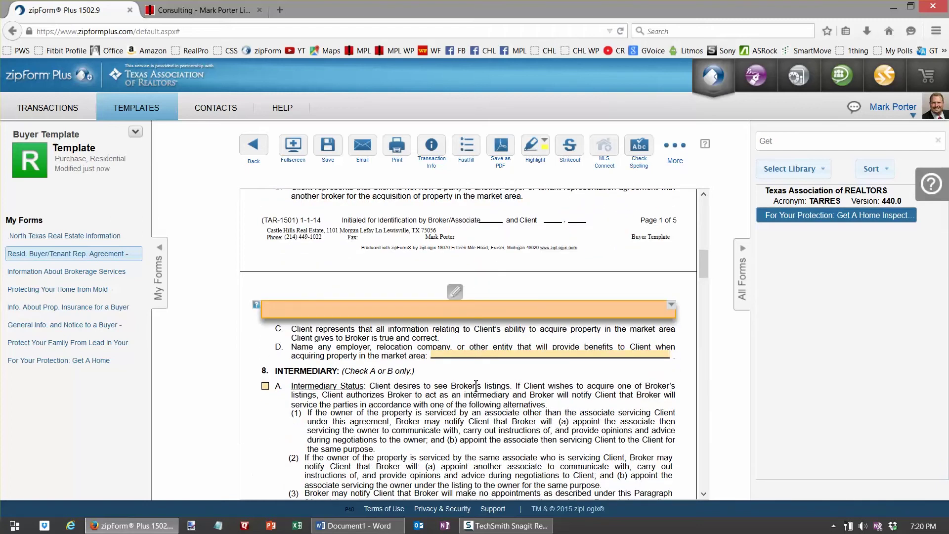
pyautogui.click(447, 355)
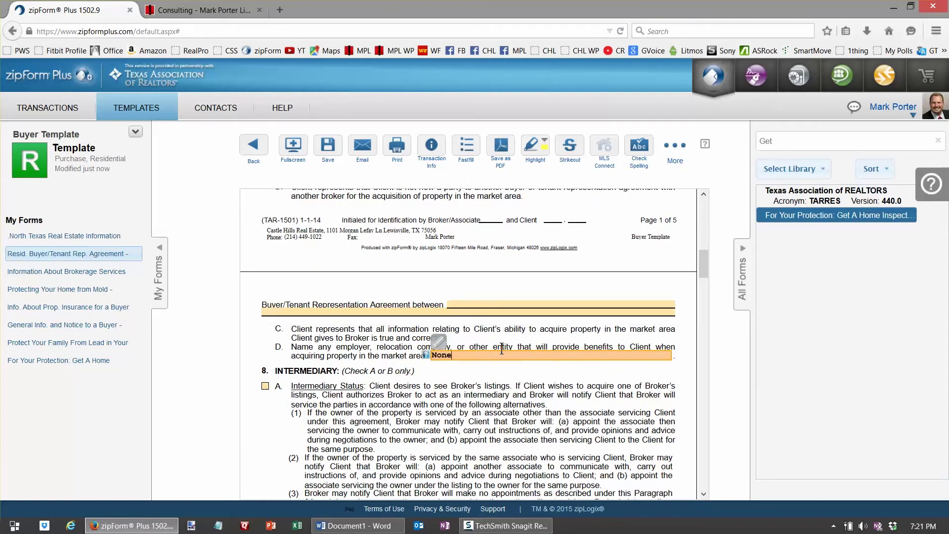
pyautogui.scroll(-2, 486, 386)
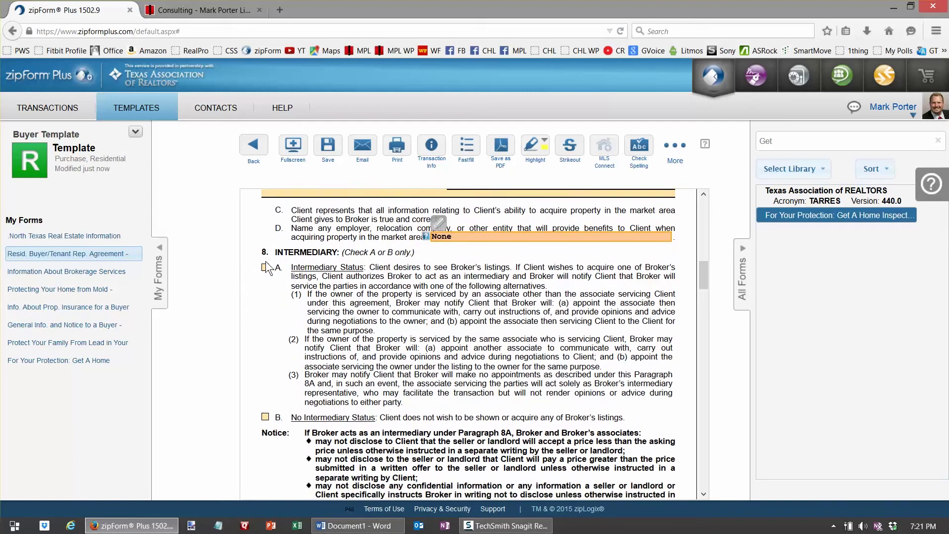
pyautogui.click(265, 269)
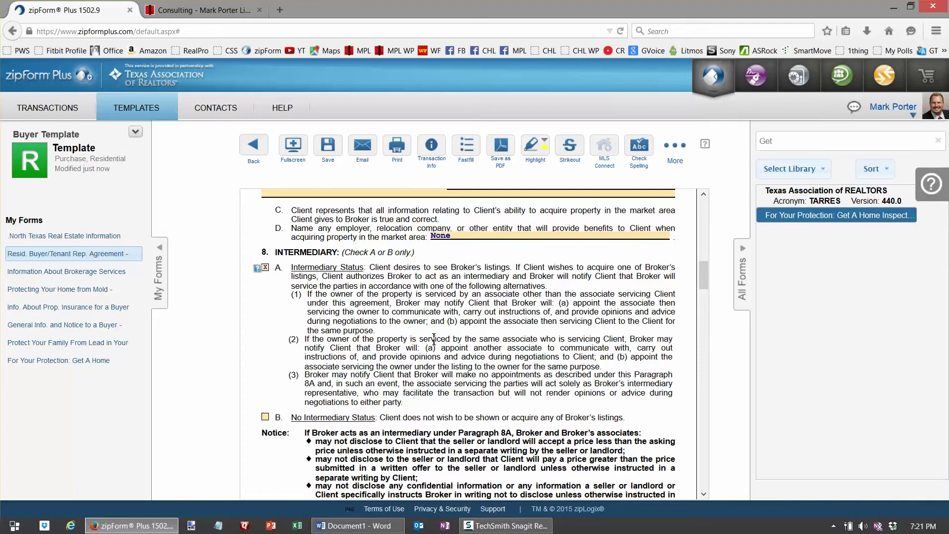
pyautogui.scroll(-3, 433, 341)
pyautogui.scroll(-11, 433, 339)
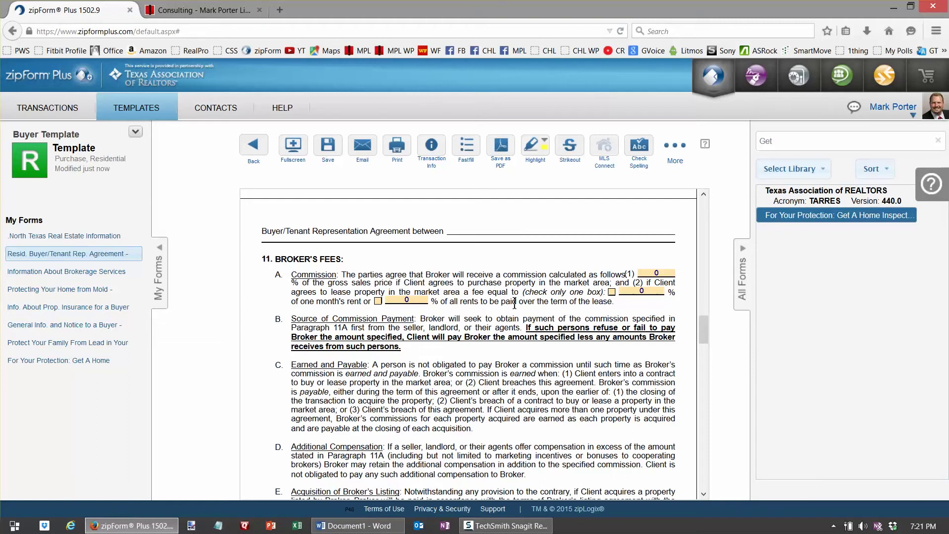
pyautogui.scroll(-4, 514, 303)
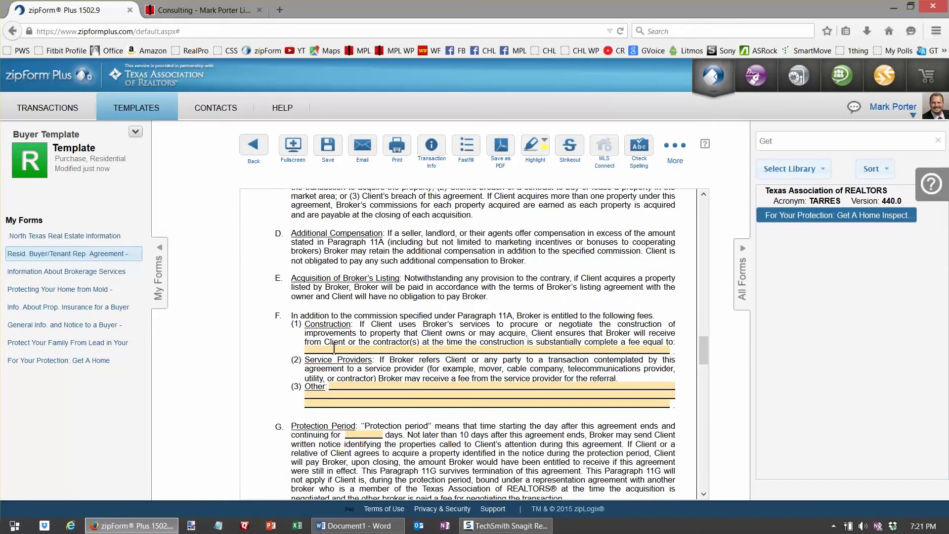
pyautogui.click(334, 348)
# Step: Insert the saved New Construction clause into the F(1) construction fee line
pyautogui.click(316, 333)
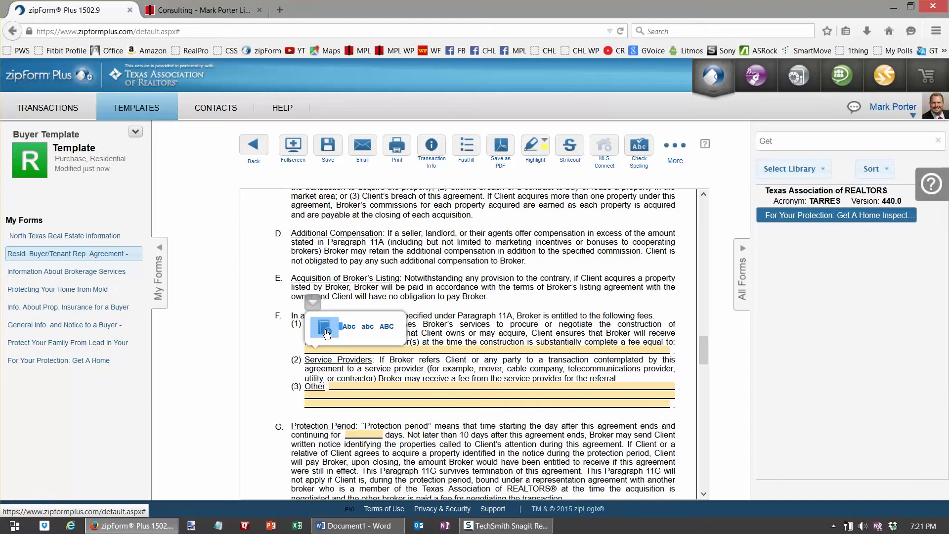
pyautogui.click(329, 333)
pyautogui.scroll(2, 383, 254)
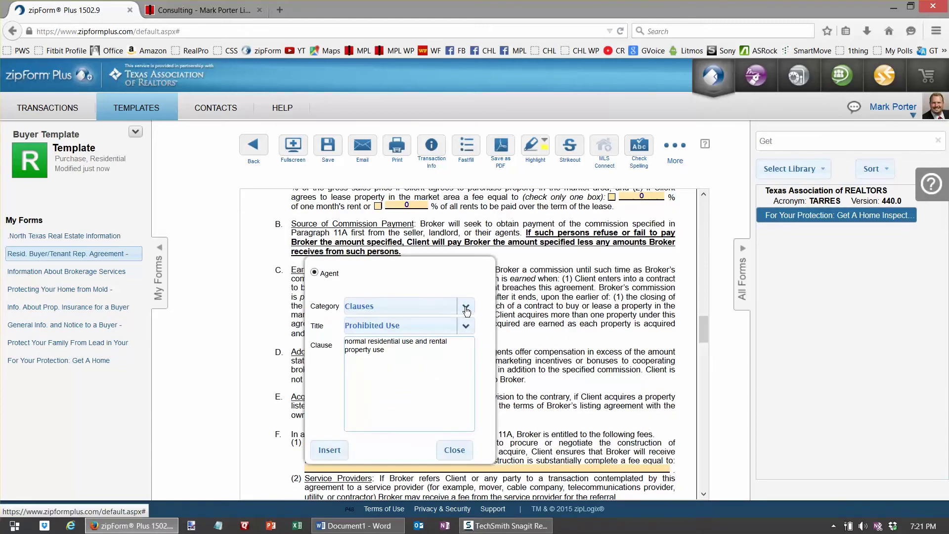
pyautogui.click(465, 325)
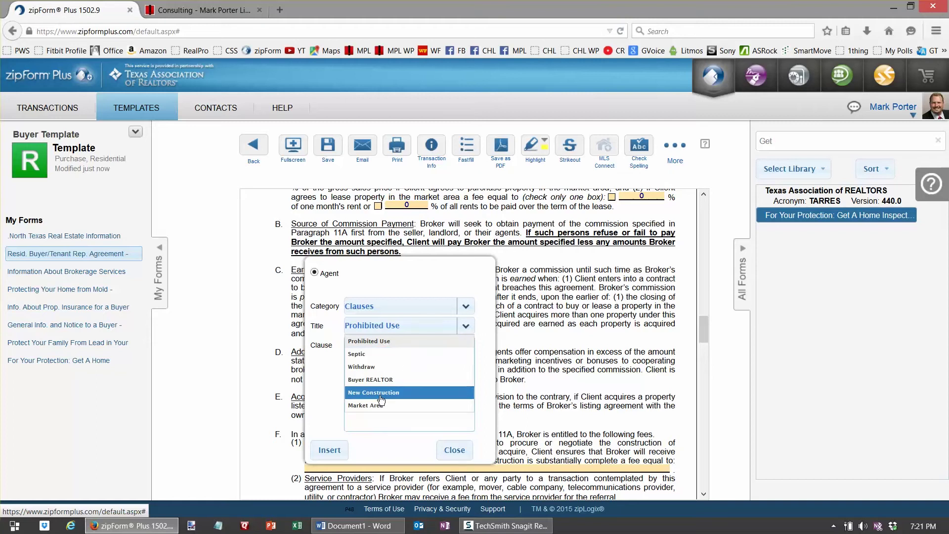
pyautogui.click(374, 393)
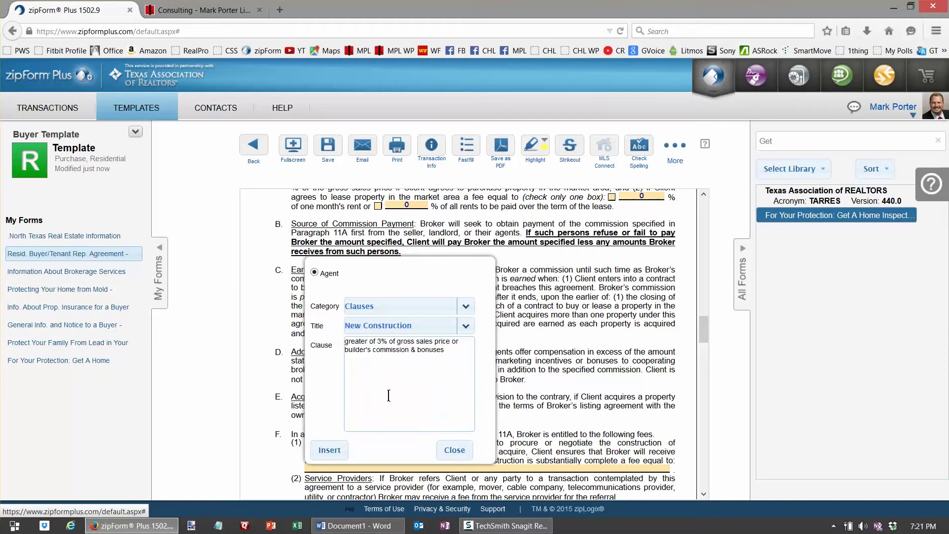
pyautogui.click(329, 450)
pyautogui.scroll(-5, 329, 297)
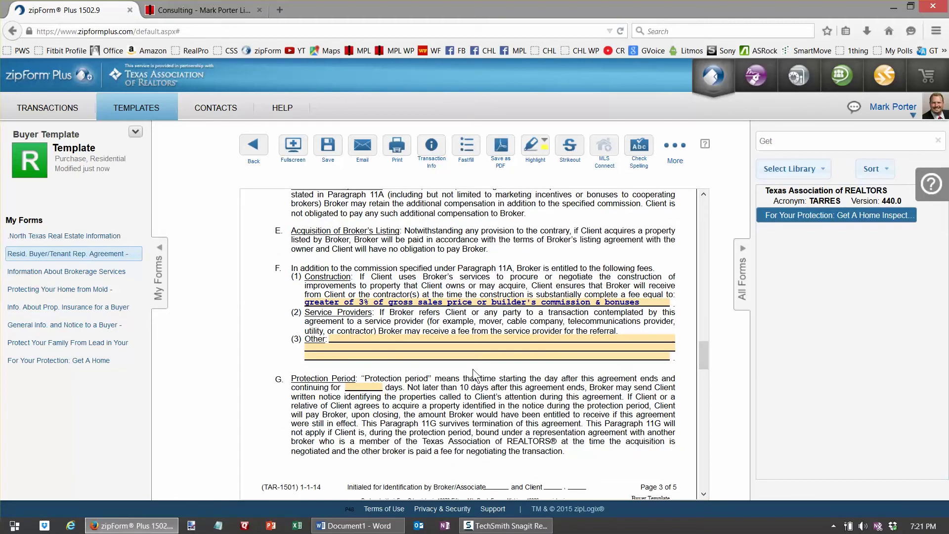
# Step: Set the Other fee to None, protection period to 180 days, and county to Denton
pyautogui.click(339, 267)
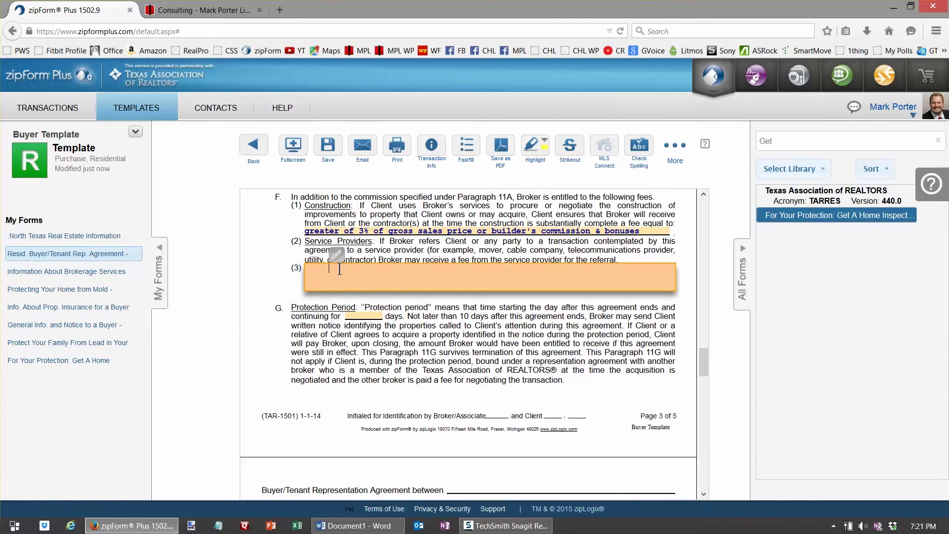
pyautogui.write('None')
pyautogui.press('Tab')
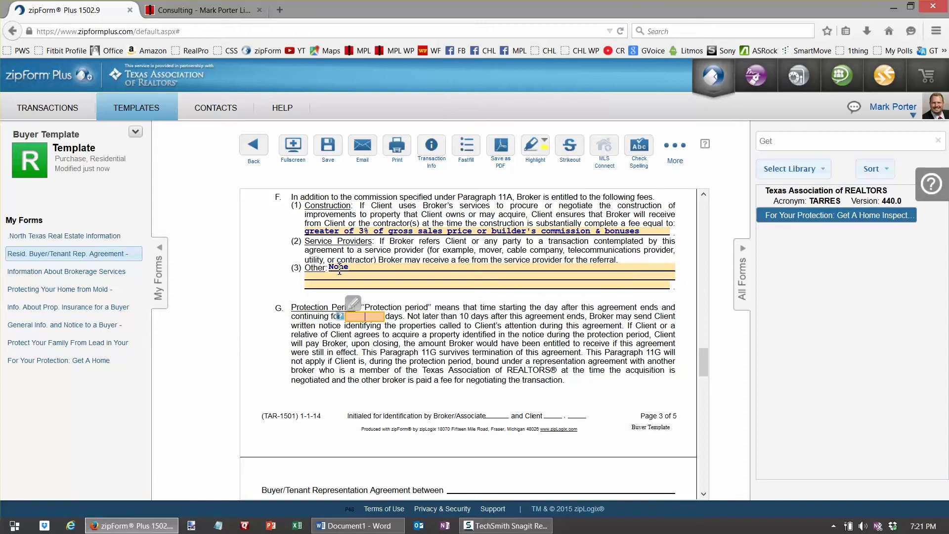
pyautogui.write('180')
pyautogui.press('Tab')
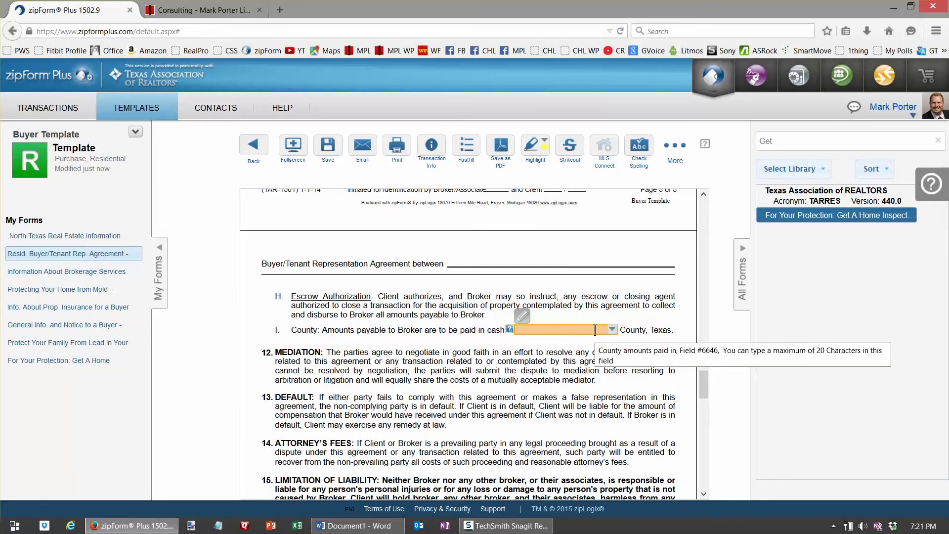
pyautogui.write('Denton')
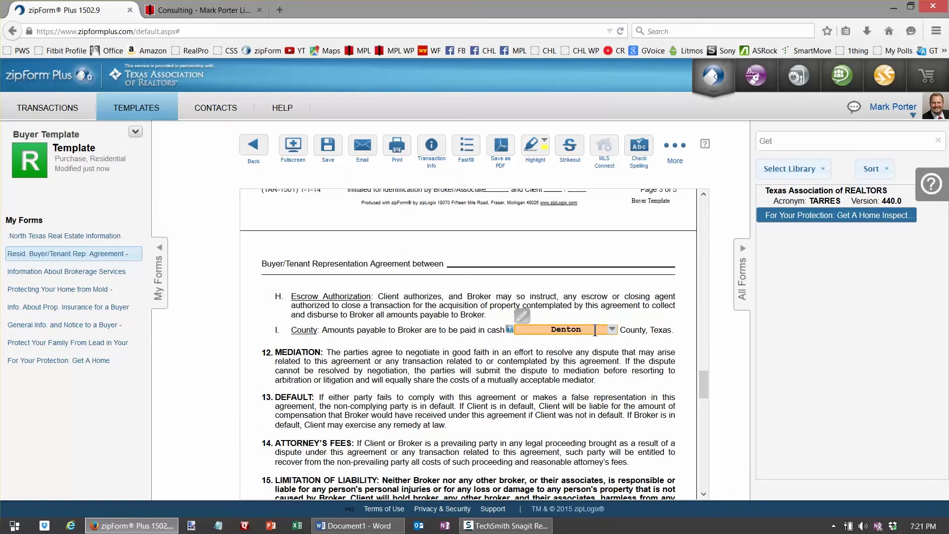
pyautogui.press('Tab')
pyautogui.press('Tab')
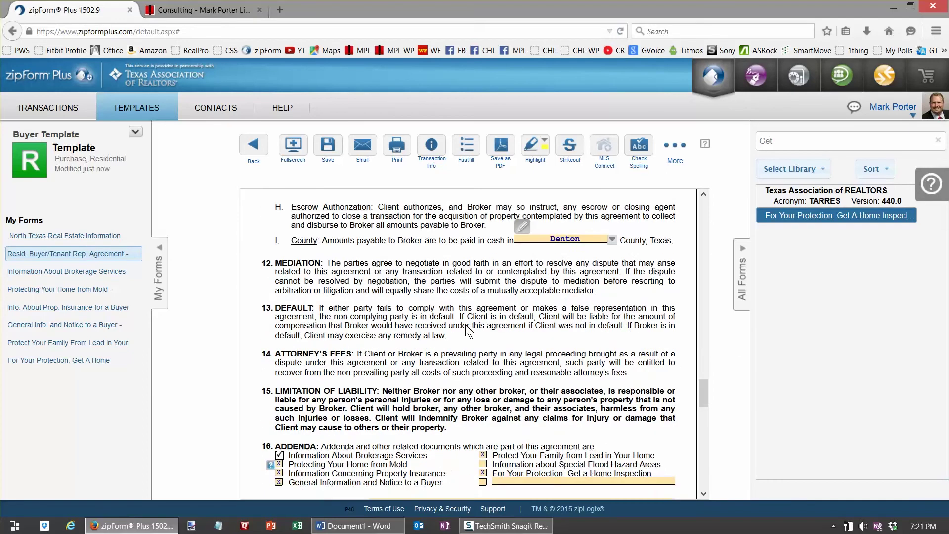
pyautogui.scroll(-2, 467, 330)
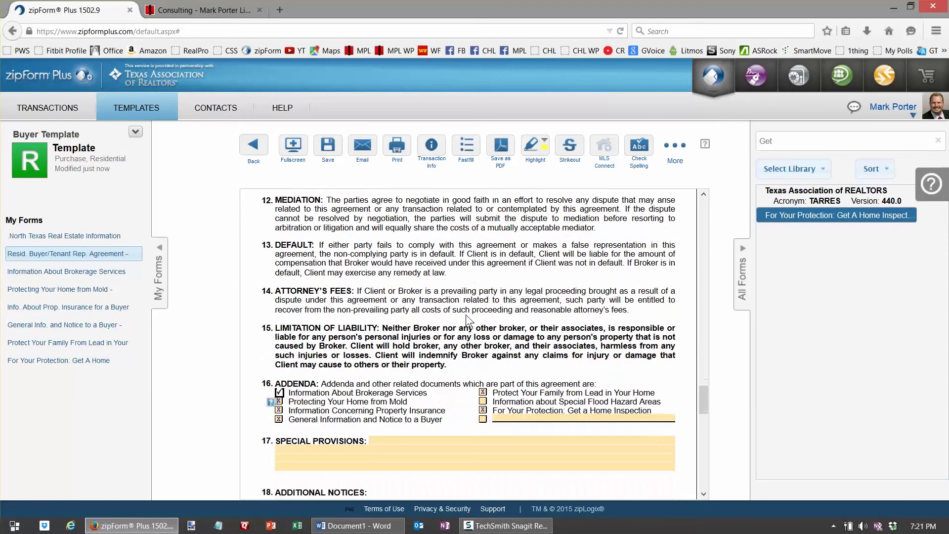
# Step: Enter None in Special Provisions and tick the Broker's Signature box
pyautogui.click(390, 439)
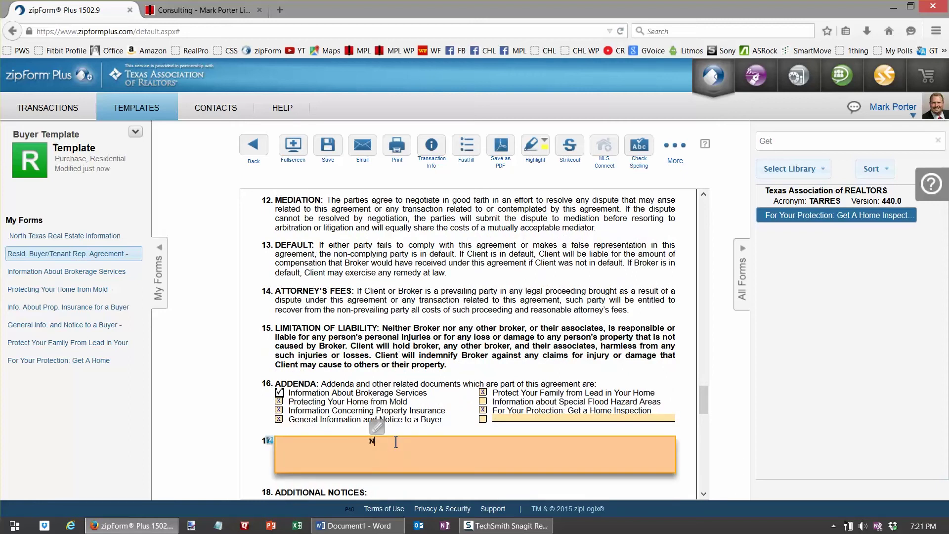
pyautogui.write('None')
pyautogui.press('Tab')
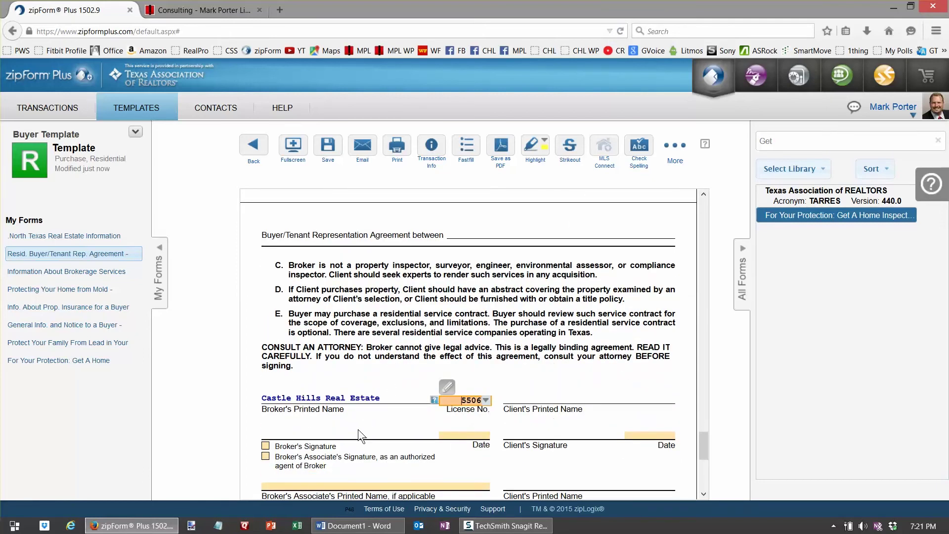
pyautogui.scroll(-2, 343, 435)
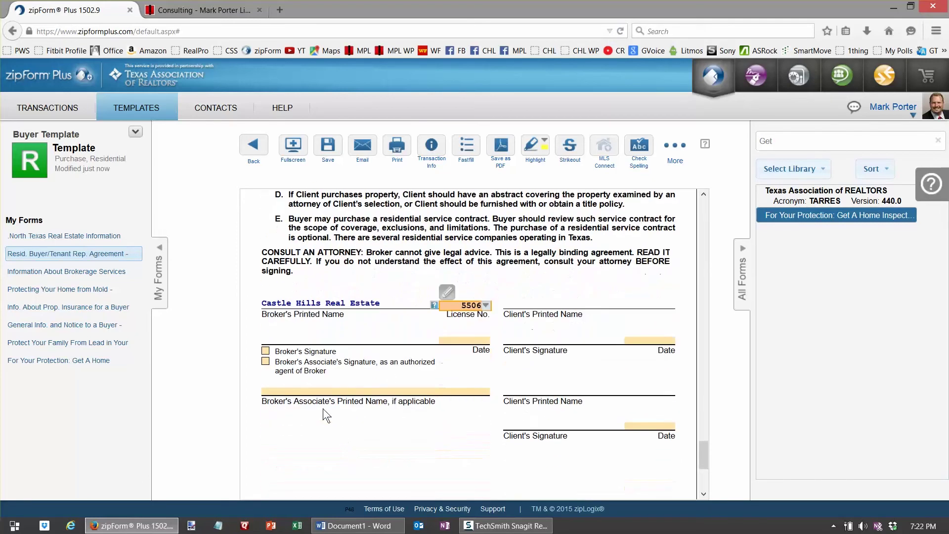
pyautogui.click(265, 362)
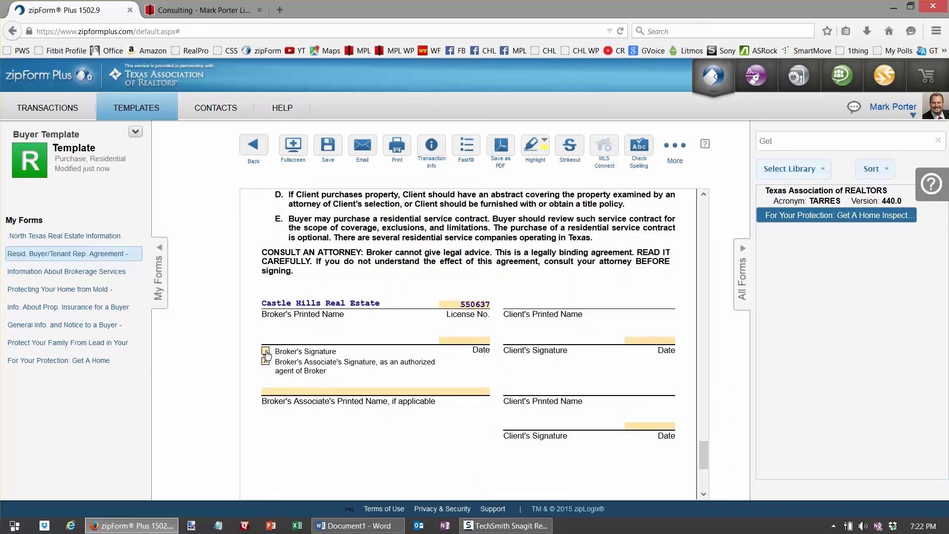
pyautogui.click(266, 352)
# Step: Pick the associate's printed name from the saved names list and save the agreement
pyautogui.click(317, 393)
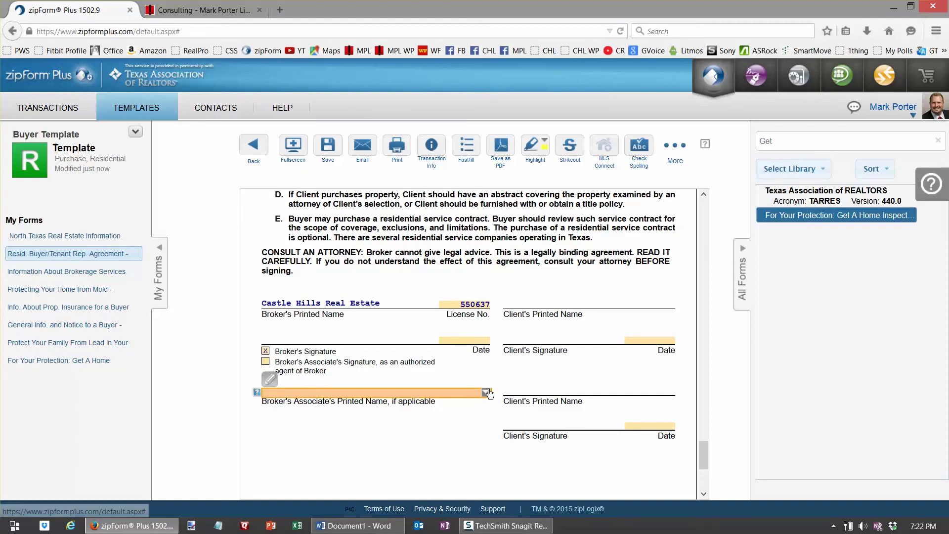
pyautogui.click(485, 392)
pyautogui.click(349, 401)
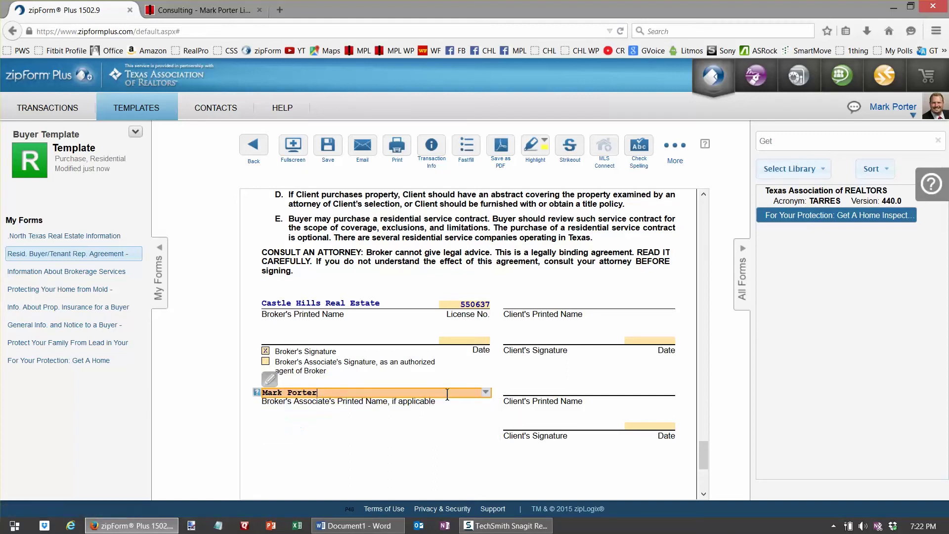
pyautogui.click(426, 443)
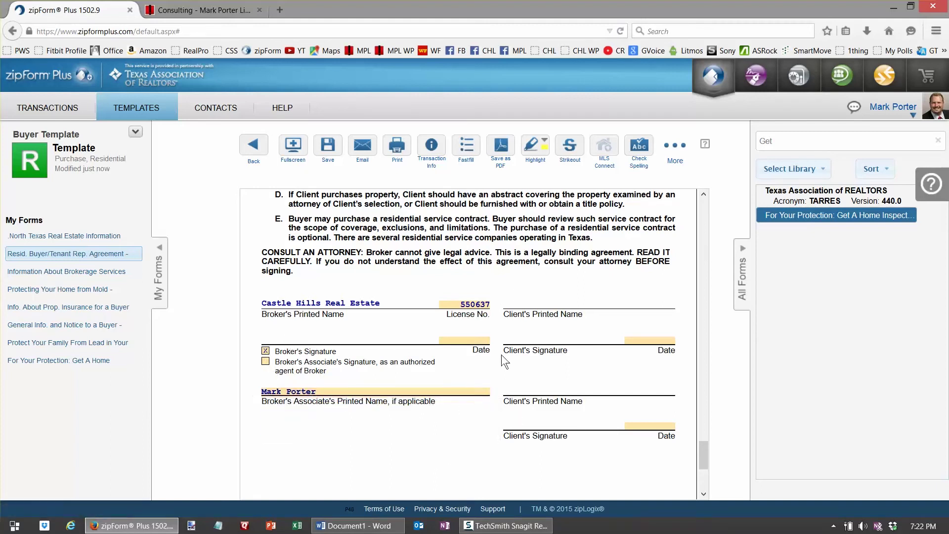
pyautogui.click(324, 147)
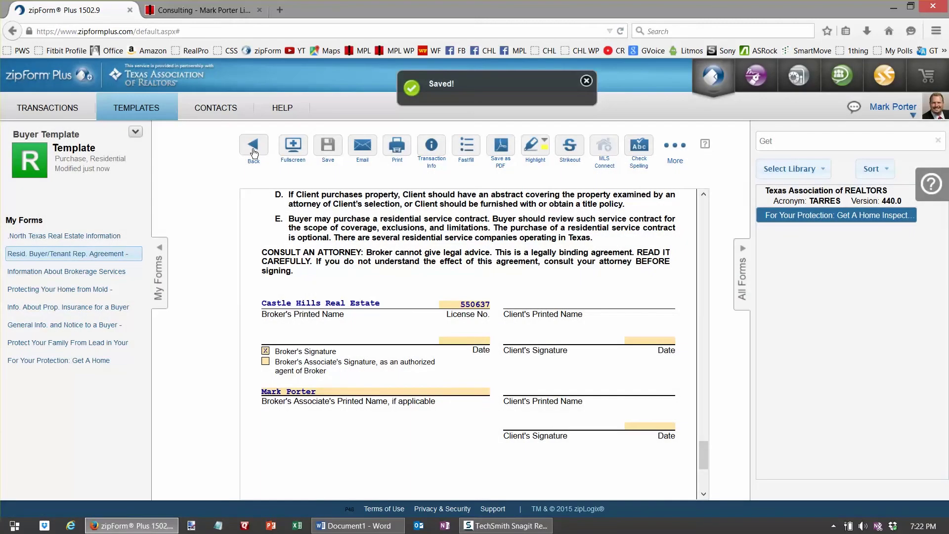
# Step: Enter None in the Notice to a Buyer form's OTHER section, save, and hide the forms panel
pyautogui.click(257, 149)
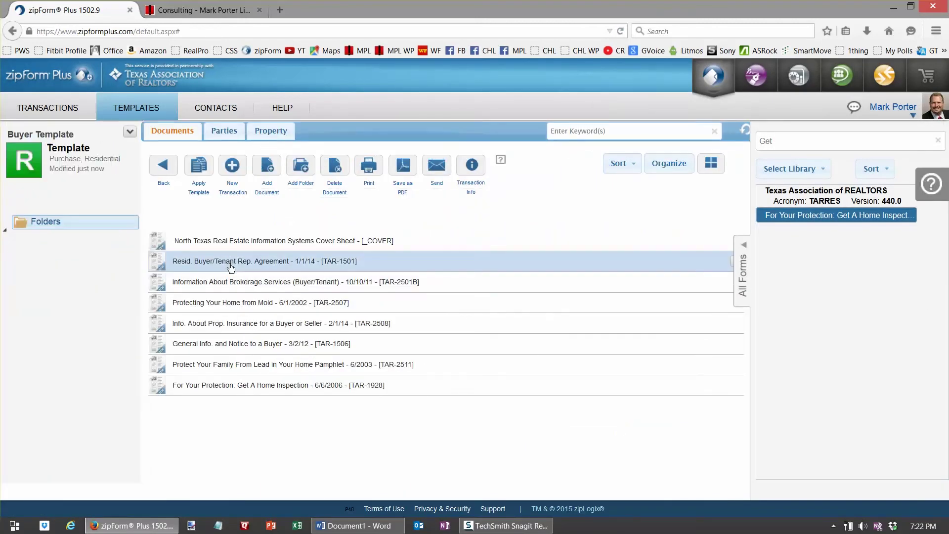
pyautogui.click(223, 350)
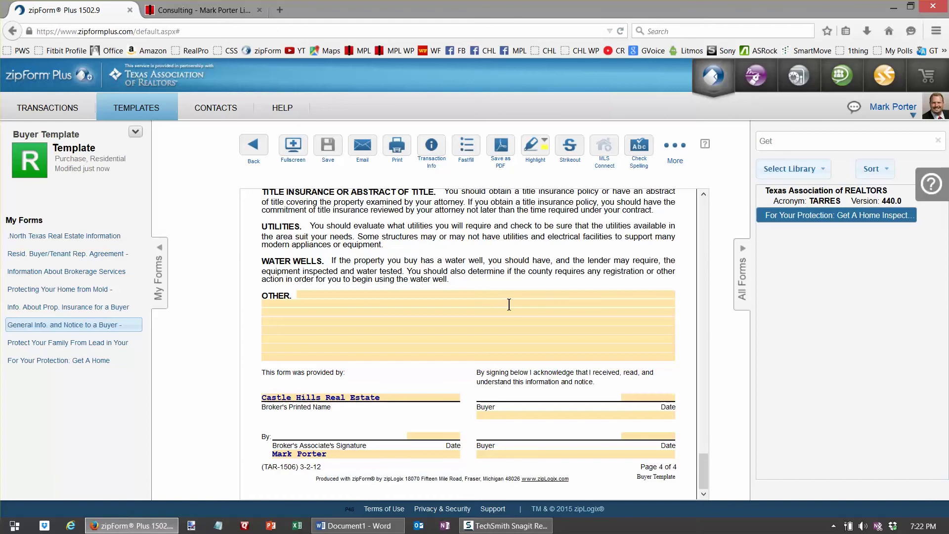
pyautogui.scroll(3, 507, 300)
pyautogui.click(445, 395)
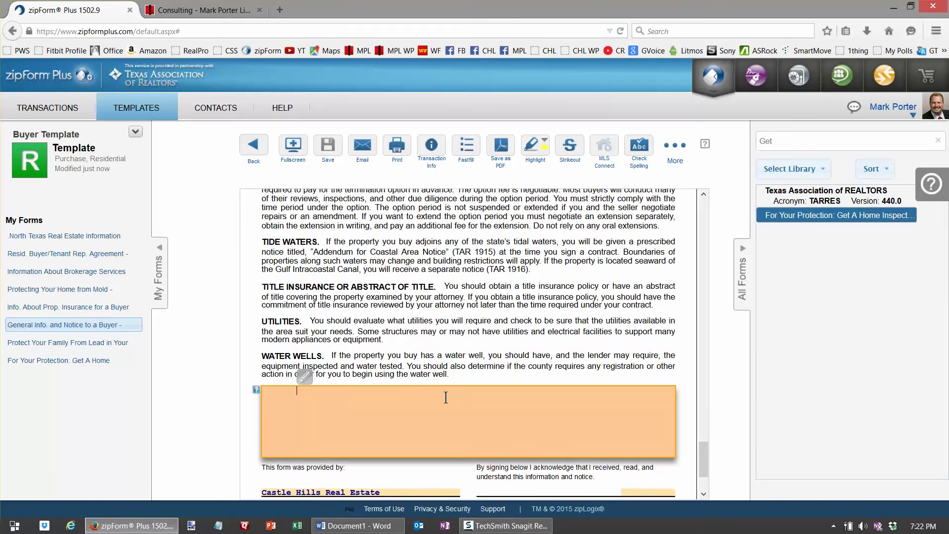
pyautogui.write('None')
pyautogui.scroll(10, 414, 254)
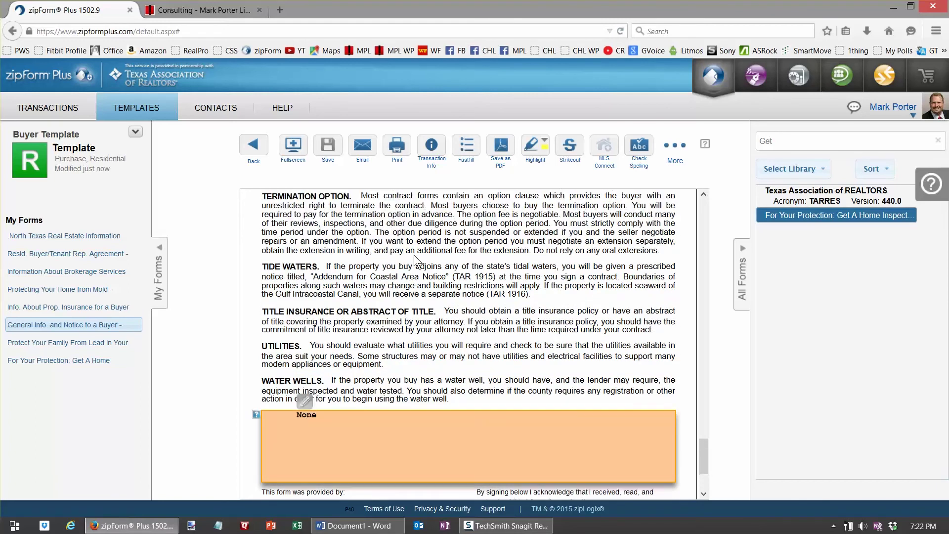
pyautogui.scroll(20, 410, 261)
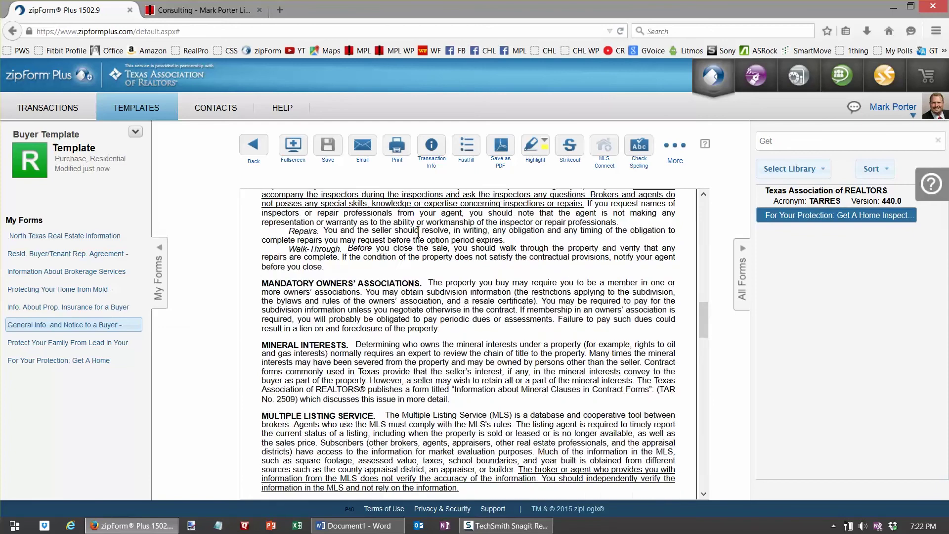
pyautogui.scroll(2, 425, 245)
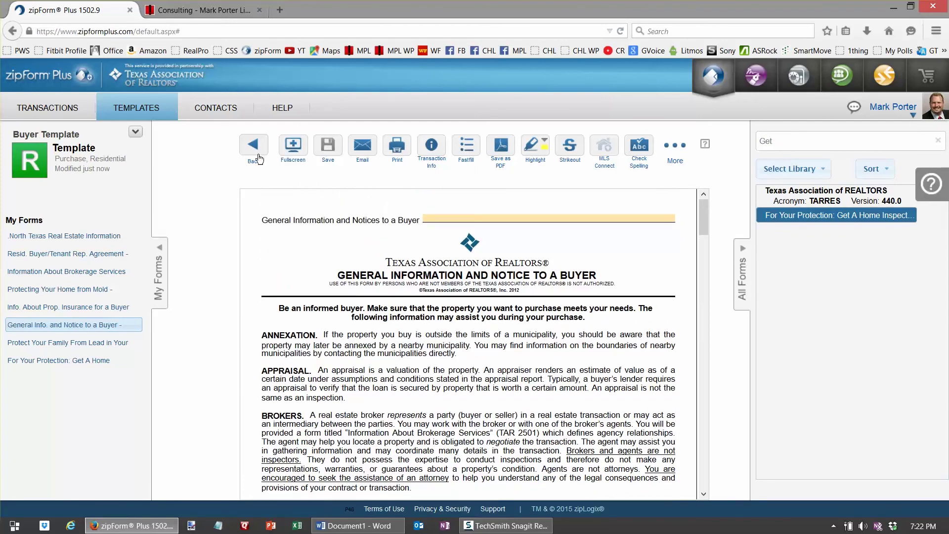
pyautogui.click(328, 145)
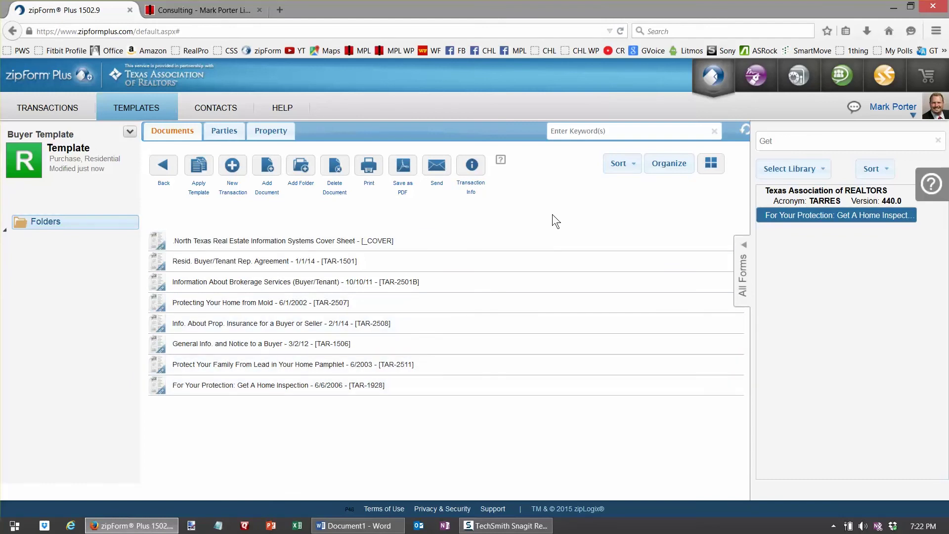
pyautogui.click(746, 251)
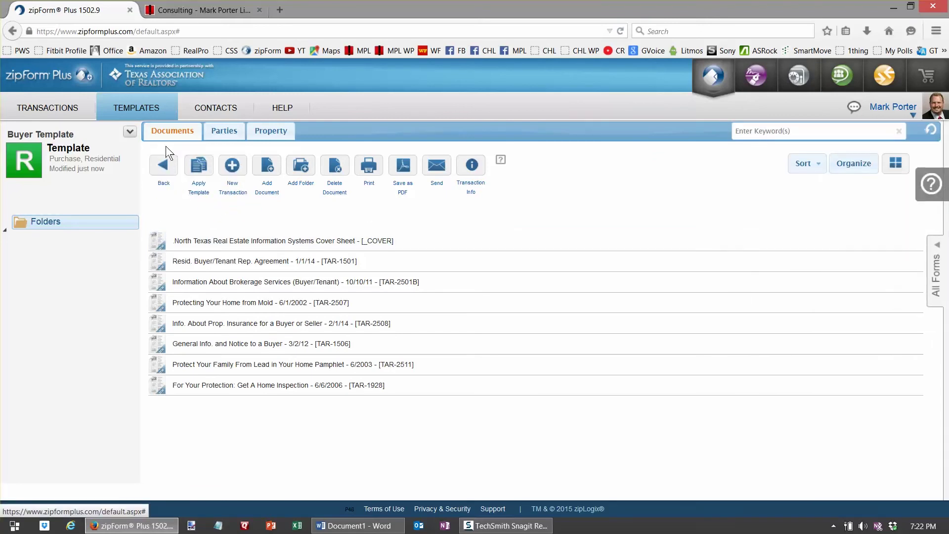
# Step: Create a new named Purchase transaction with the [Agent] - Buyer Template applied
pyautogui.click(44, 109)
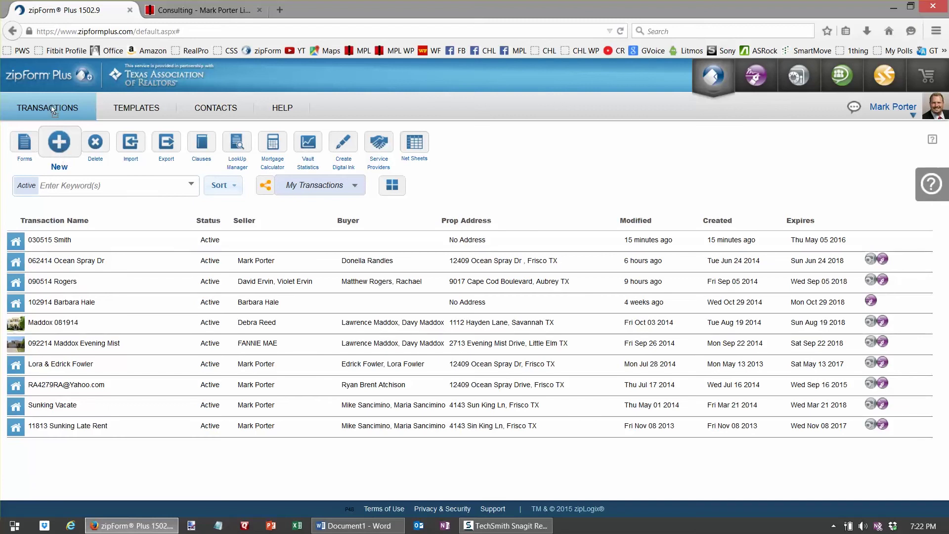
pyautogui.click(59, 143)
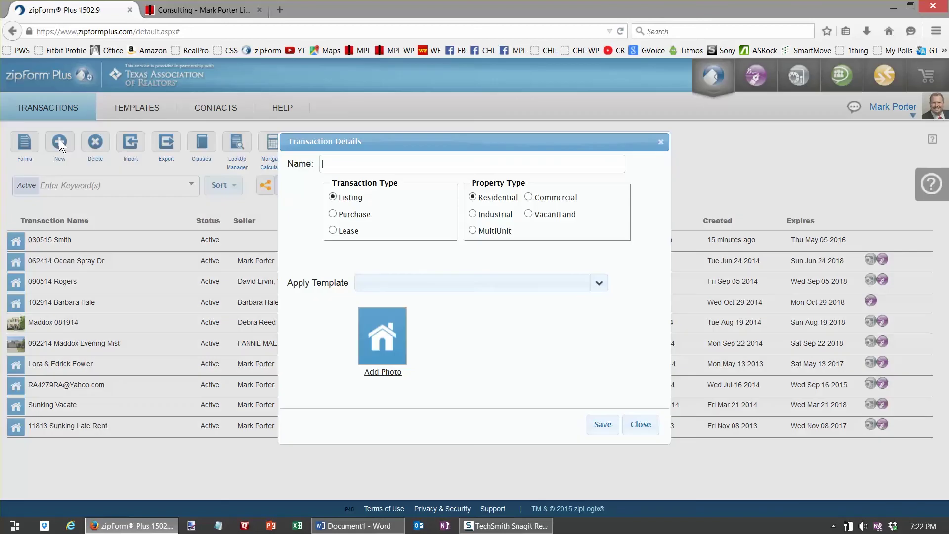
pyautogui.click(349, 164)
pyautogui.click(331, 213)
pyautogui.click(598, 288)
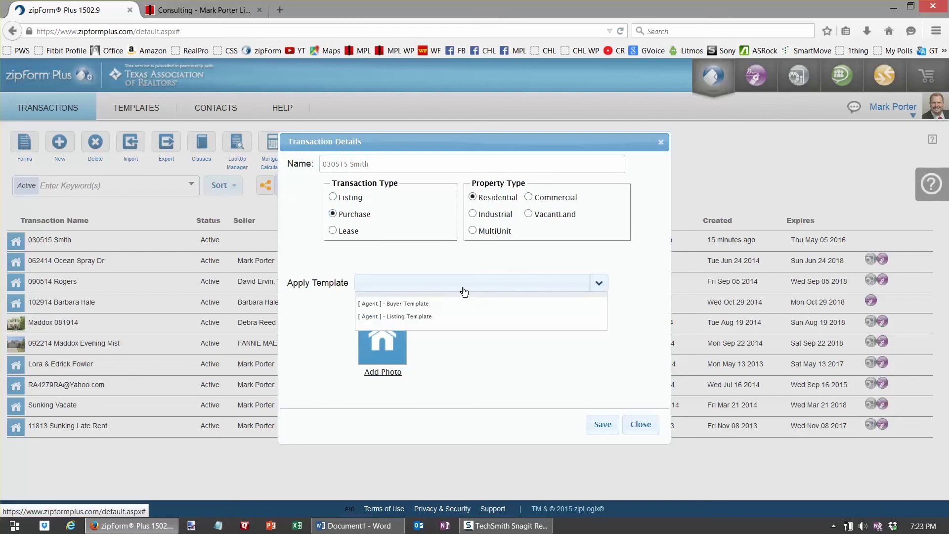
pyautogui.click(407, 305)
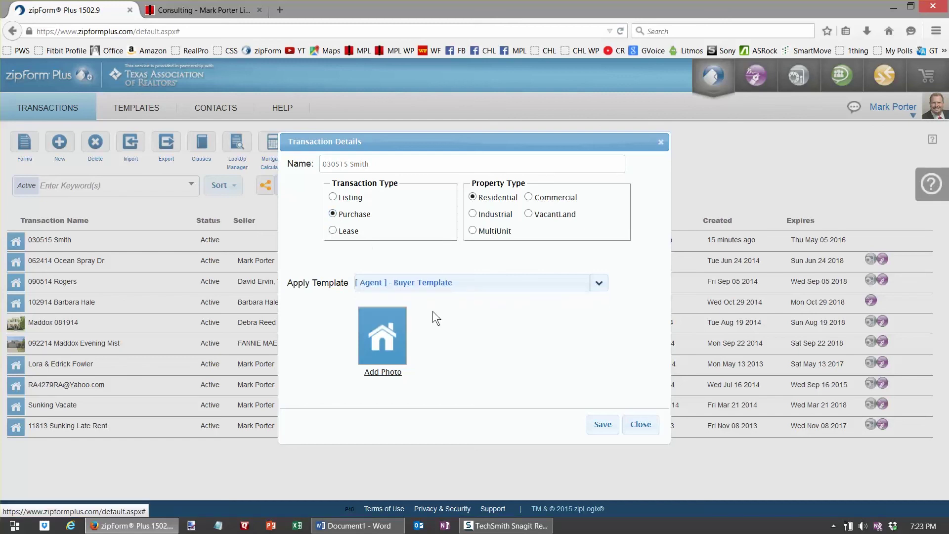
pyautogui.click(601, 426)
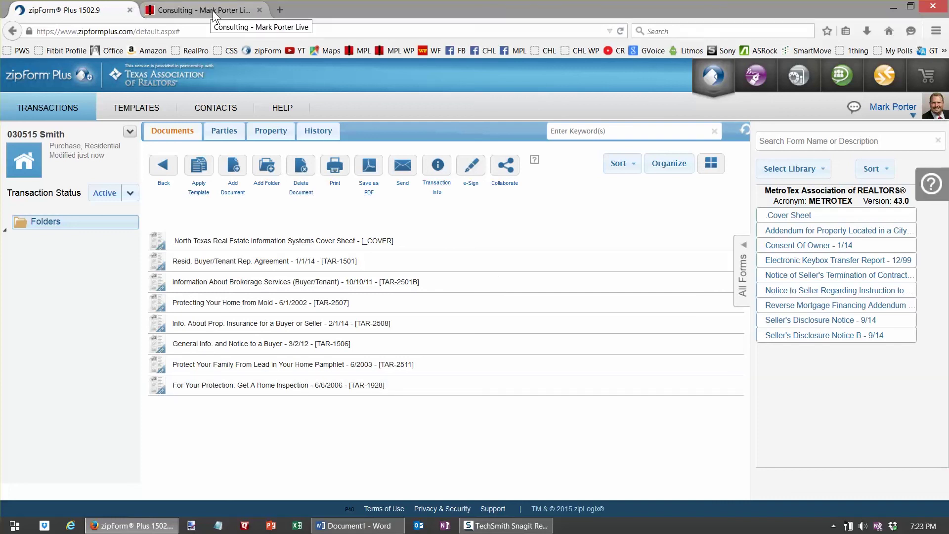
# Step: Switch to the 'Consulting - Mark Porter Live' browser tab showing coaching rates
pyautogui.click(212, 11)
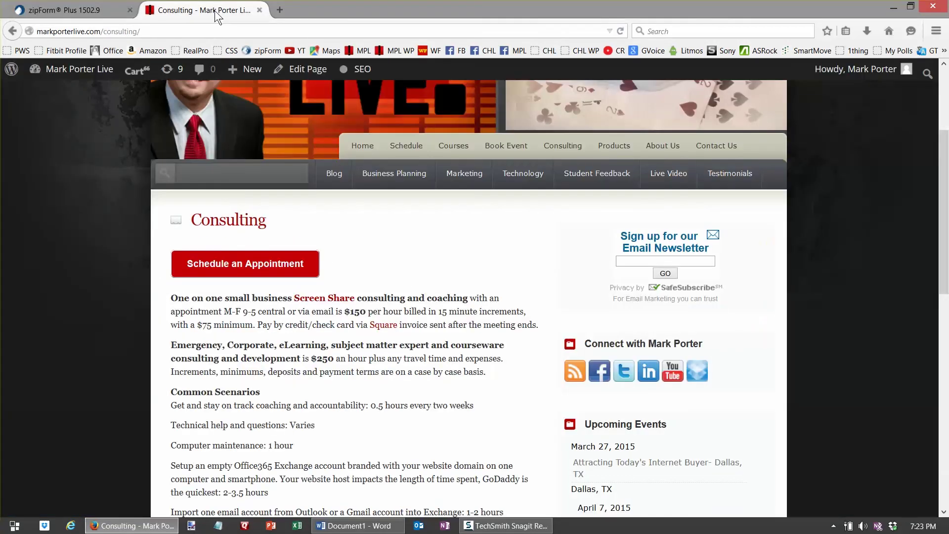